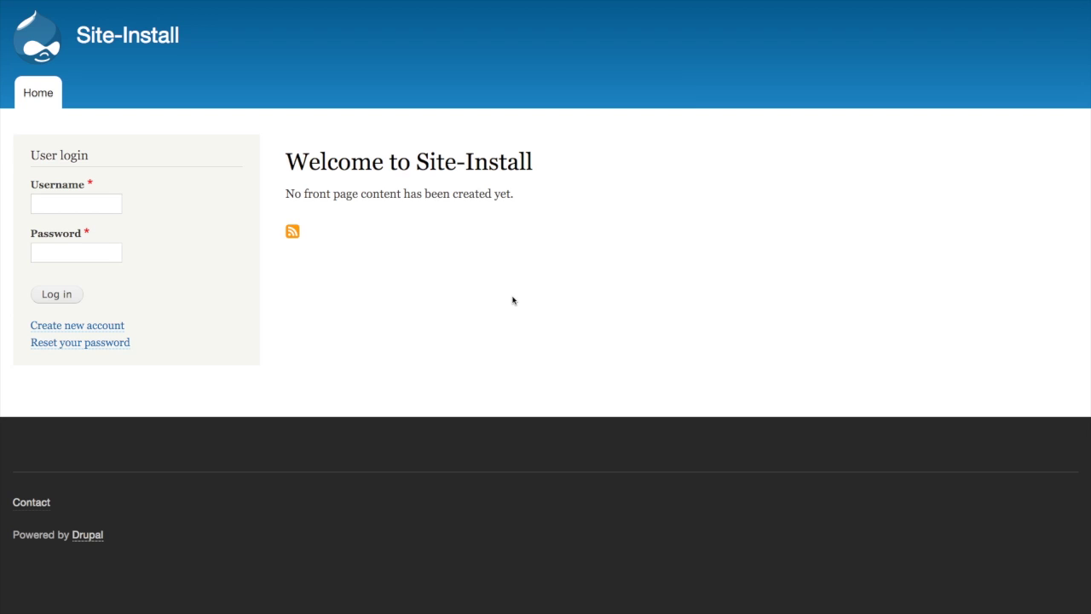
Step: Log in to Drupal with the admin account and its password
{"action": "left_click", "coordinate": [73, 205]}
{"action": "type", "text": "admin"}
{"action": "key", "text": "Tab"}
{"action": "type", "text": "admin"}
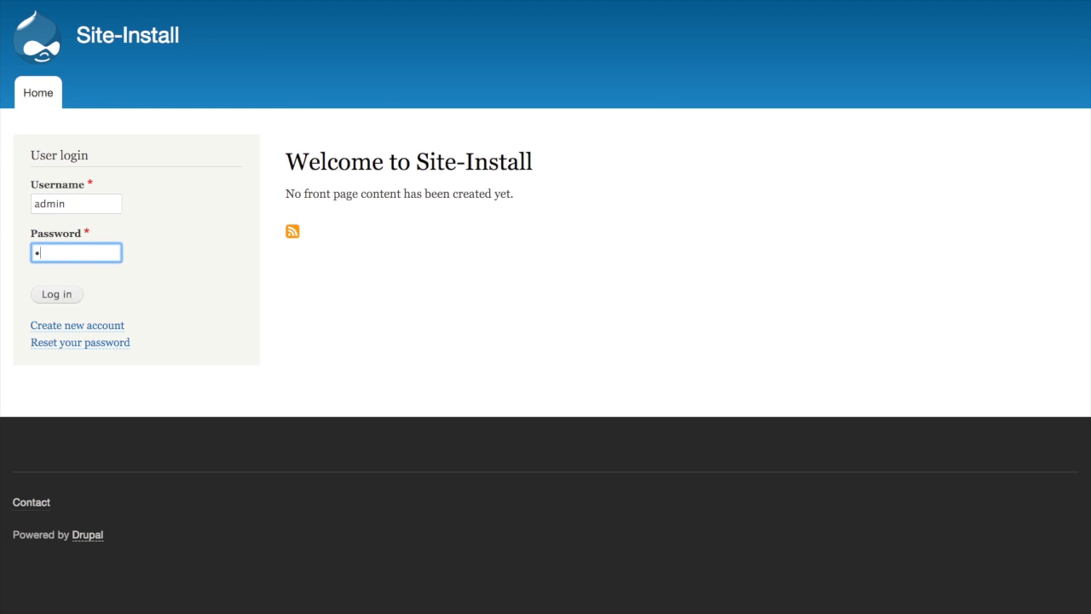
{"action": "key", "text": "Return"}
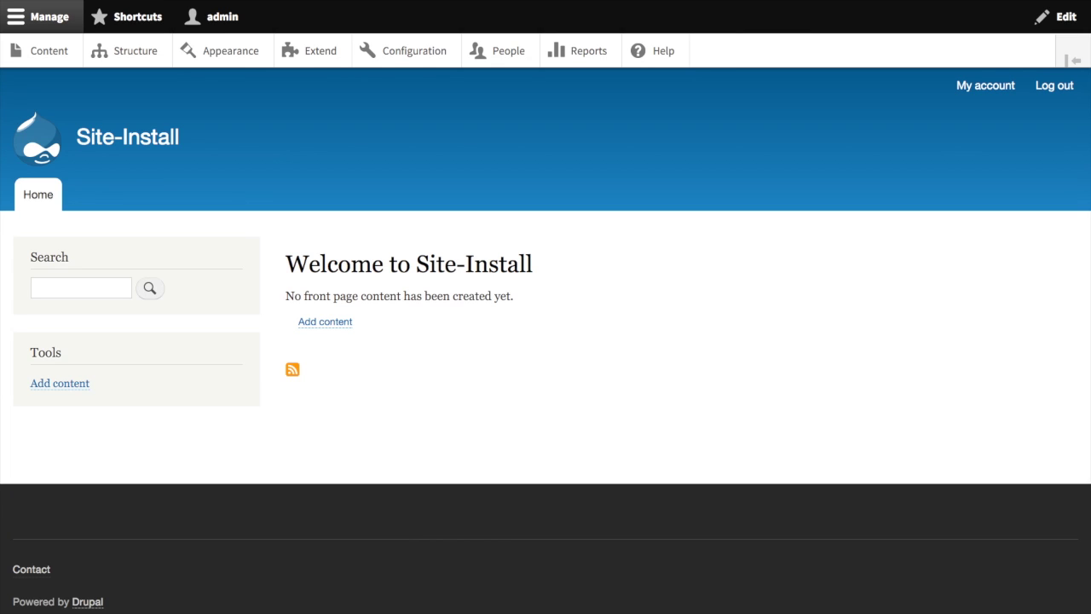
Step: On Extend, tick HAL, HTTP Basic Authentication, REST UI, RESTful Web Services and Serialization
{"action": "left_click", "coordinate": [317, 59]}
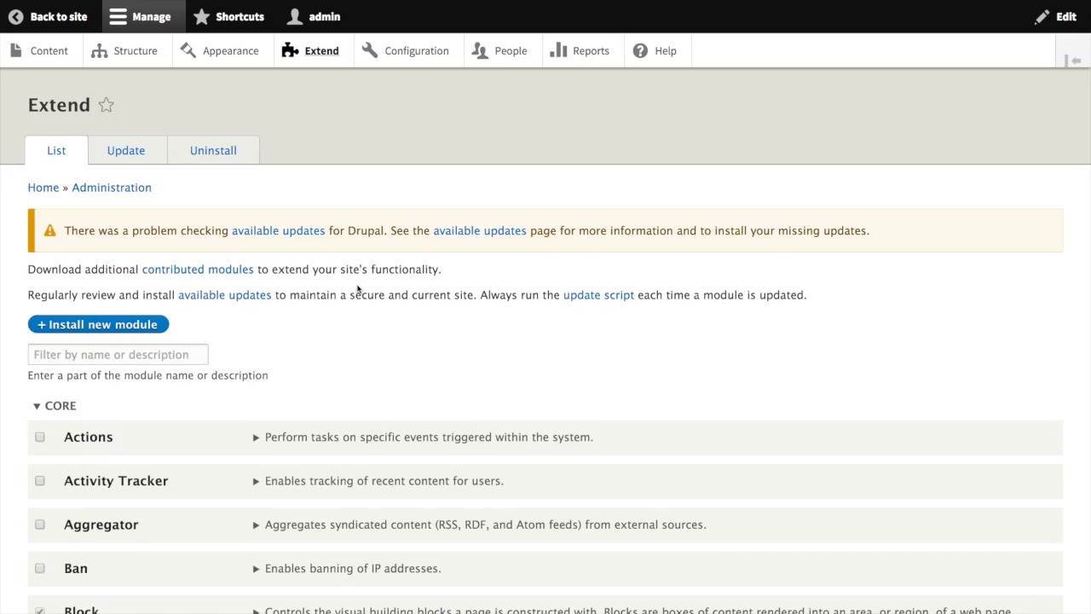
{"action": "scroll", "coordinate": [365, 292], "scroll_direction": "down", "scroll_amount": 15}
{"action": "scroll", "coordinate": [372, 245], "scroll_direction": "down", "scroll_amount": 20}
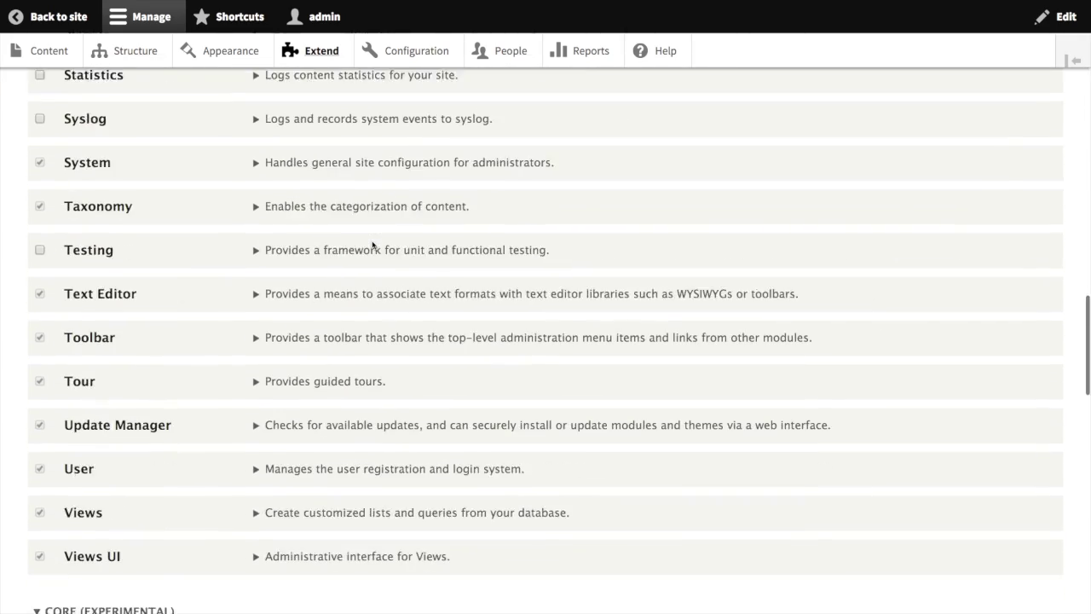
{"action": "scroll", "coordinate": [372, 245], "scroll_direction": "down", "scroll_amount": 5}
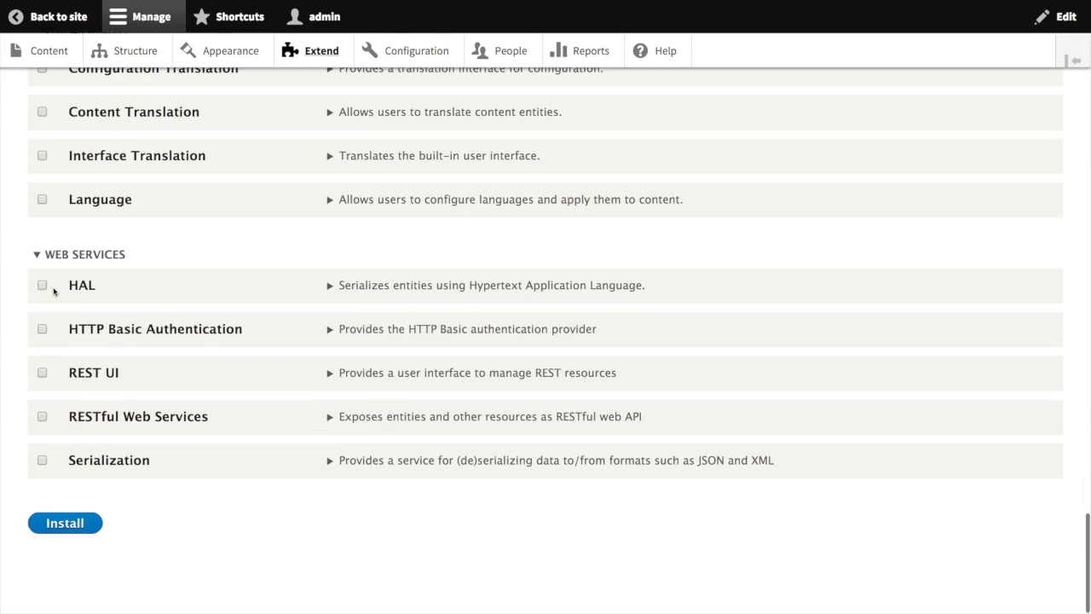
{"action": "left_click", "coordinate": [43, 285]}
{"action": "left_click", "coordinate": [42, 330]}
{"action": "left_click", "coordinate": [43, 373]}
{"action": "left_click", "coordinate": [43, 417]}
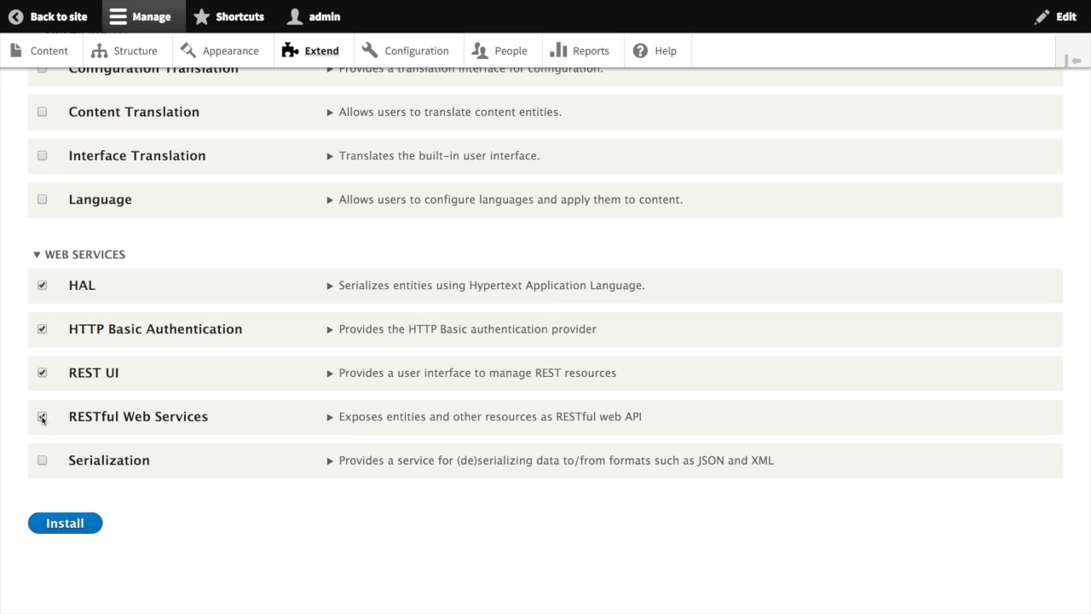
{"action": "left_click", "coordinate": [43, 461]}
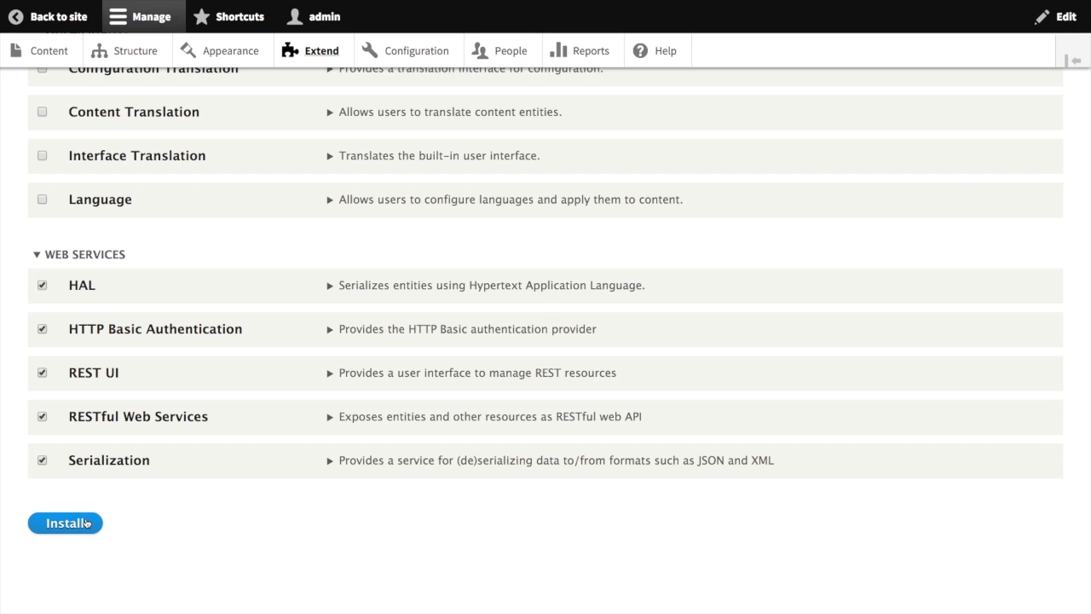
Step: Install the five selected web service modules
{"action": "left_click", "coordinate": [86, 523]}
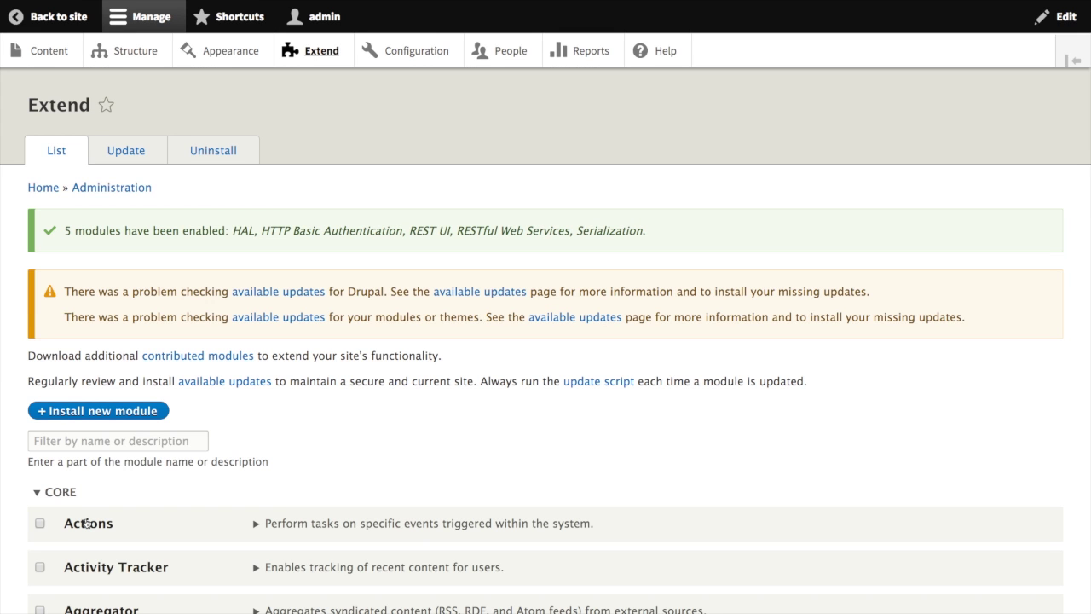
{"action": "left_click", "coordinate": [417, 56]}
{"action": "scroll", "coordinate": [350, 223], "scroll_direction": "down", "scroll_amount": 10}
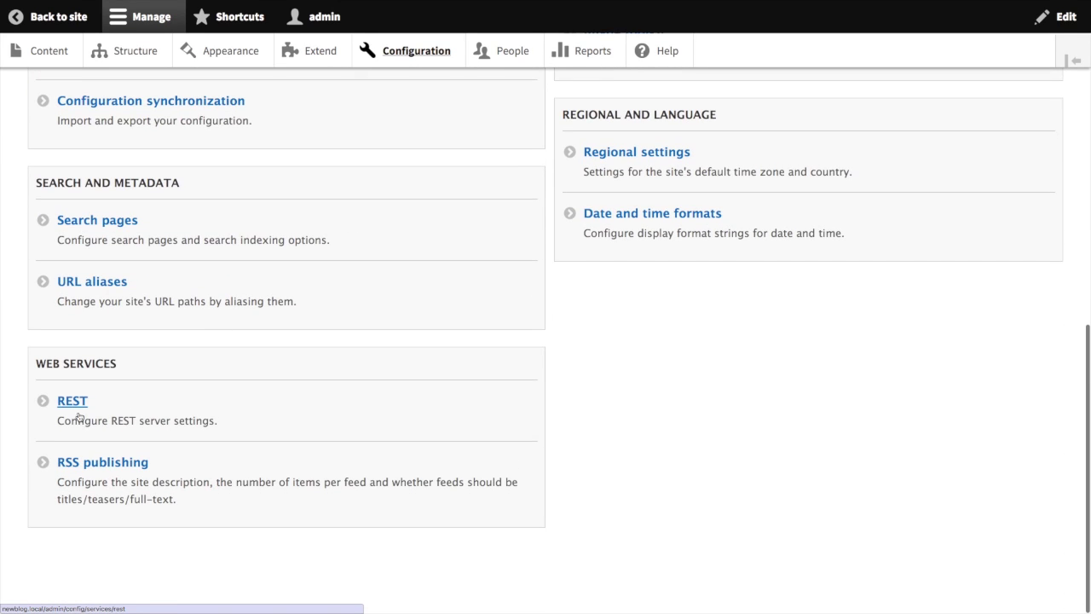
Step: Add xml to the Content resource's GET formats and save the REST configuration
{"action": "left_click", "coordinate": [75, 407]}
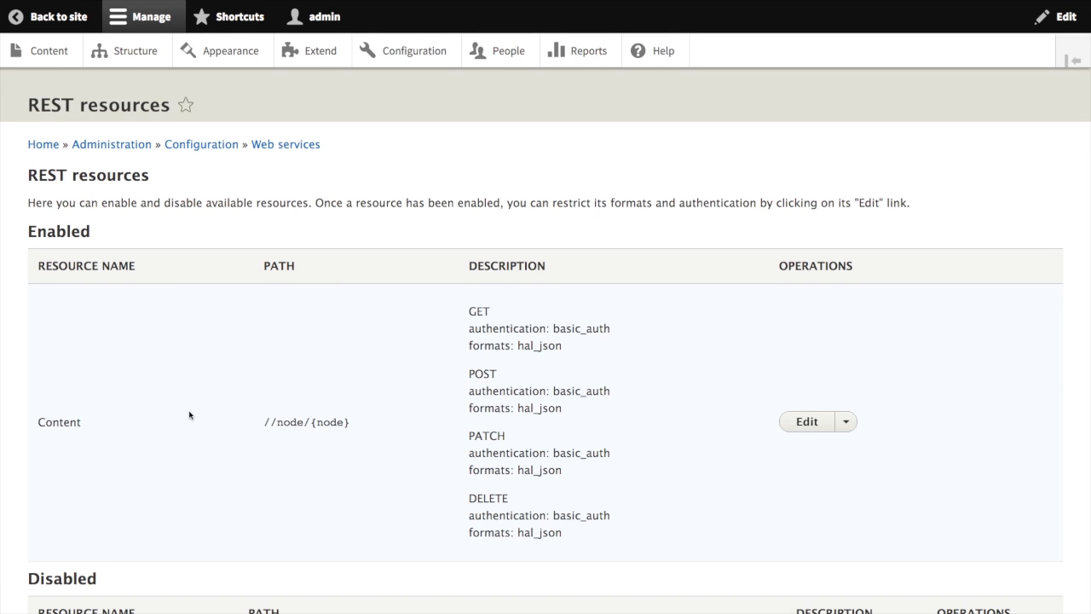
{"action": "scroll", "coordinate": [189, 415], "scroll_direction": "down", "scroll_amount": 5}
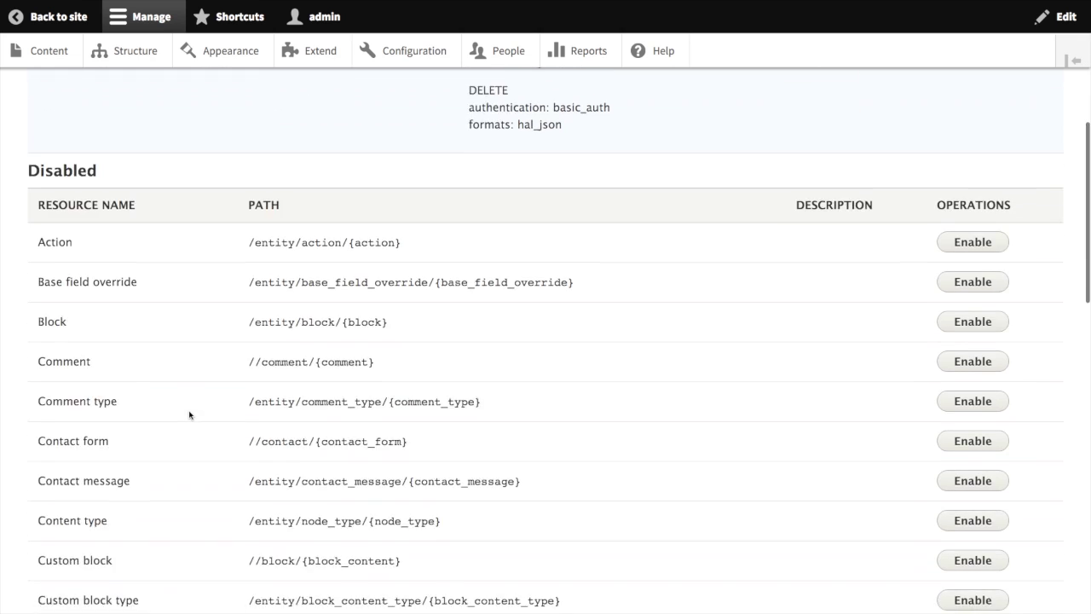
{"action": "scroll", "coordinate": [189, 415], "scroll_direction": "down", "scroll_amount": 12}
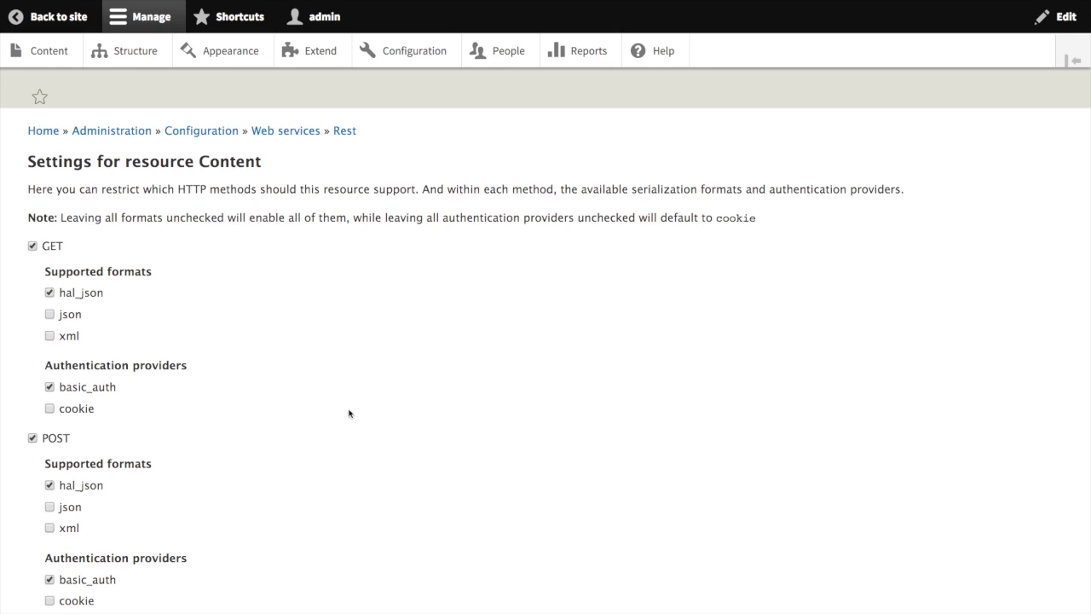
{"action": "scroll", "coordinate": [350, 413], "scroll_direction": "down", "scroll_amount": 2}
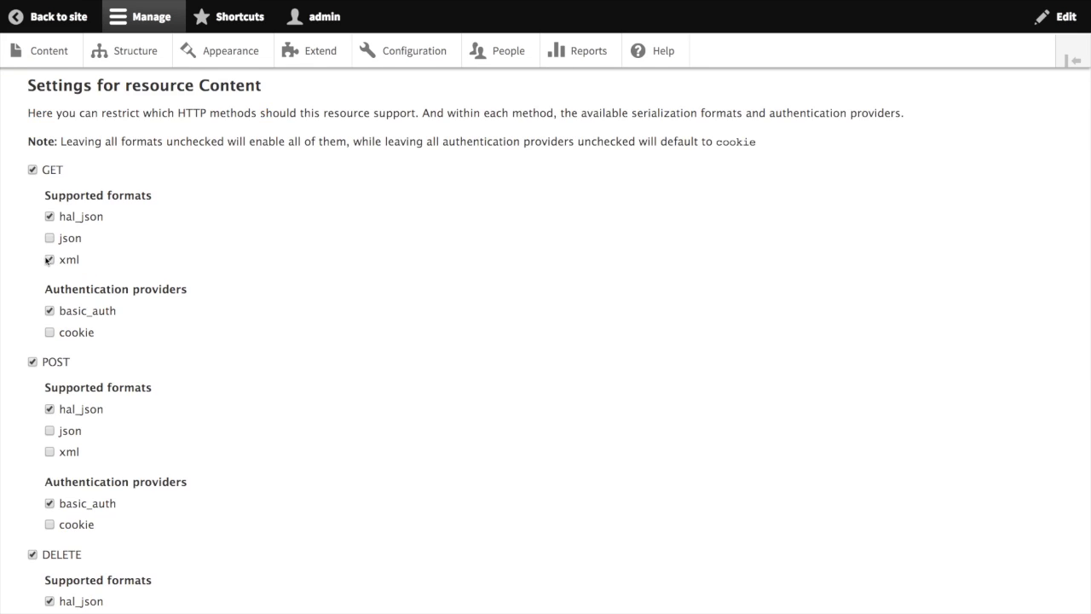
{"action": "scroll", "coordinate": [281, 378], "scroll_direction": "down", "scroll_amount": 10}
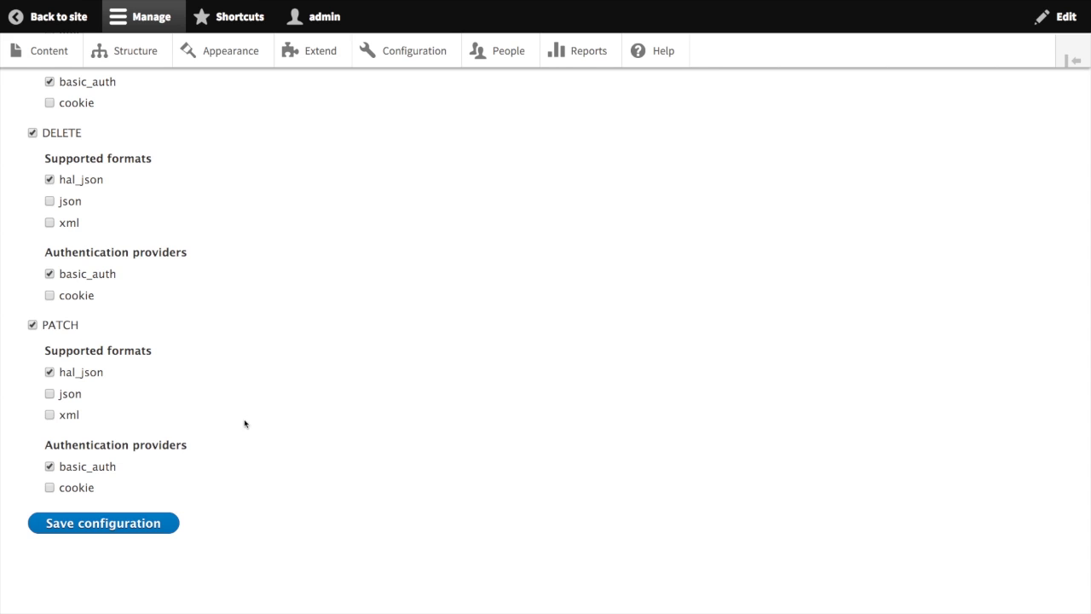
{"action": "left_click", "coordinate": [114, 523]}
Step: Grant Anonymous User the 'Access GET on Content resource' permission and save permissions
{"action": "left_click", "coordinate": [506, 52]}
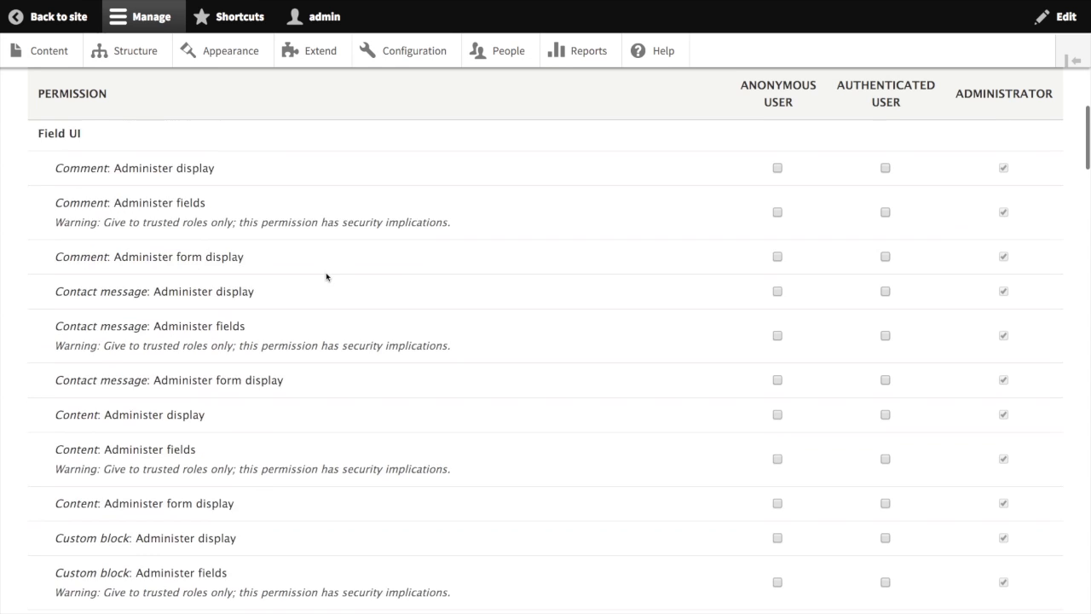
{"action": "scroll", "coordinate": [326, 275], "scroll_direction": "down", "scroll_amount": 3}
{"action": "scroll", "coordinate": [326, 275], "scroll_direction": "down", "scroll_amount": 10}
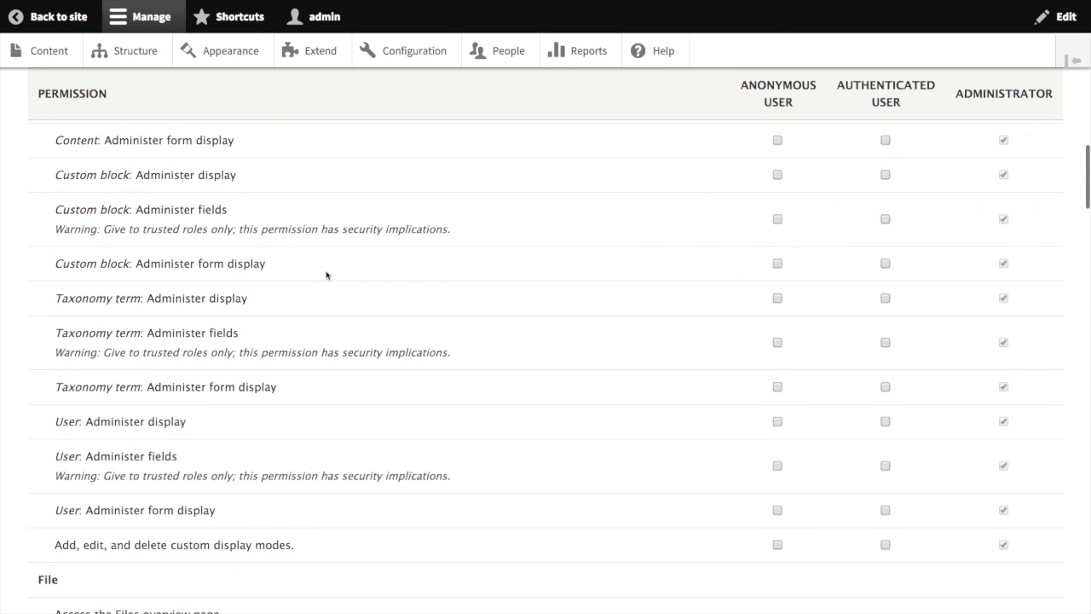
{"action": "scroll", "coordinate": [326, 275], "scroll_direction": "down", "scroll_amount": 12}
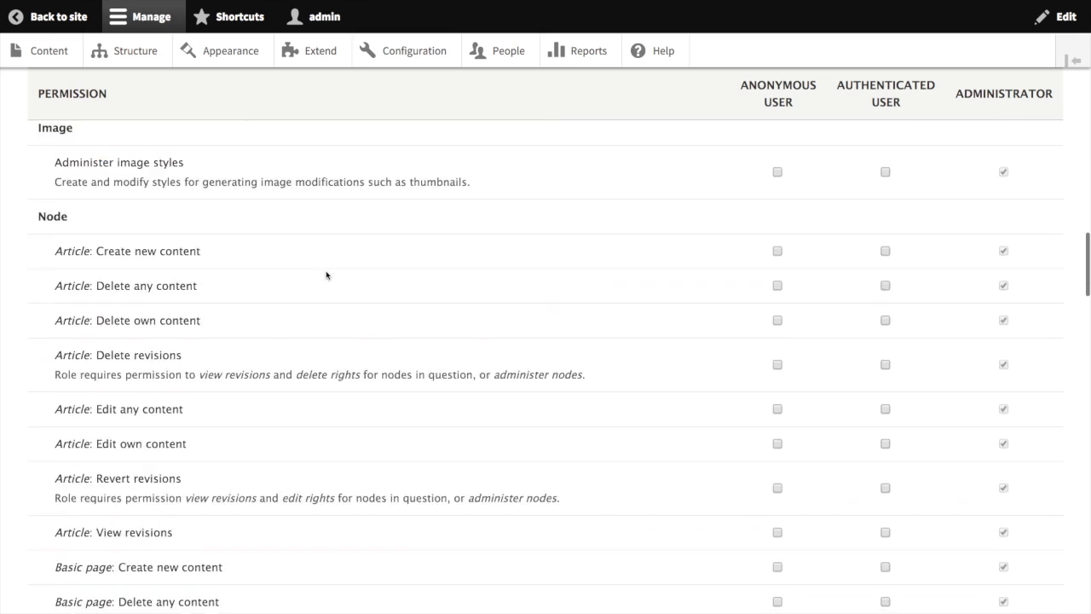
{"action": "scroll", "coordinate": [327, 275], "scroll_direction": "down", "scroll_amount": 7}
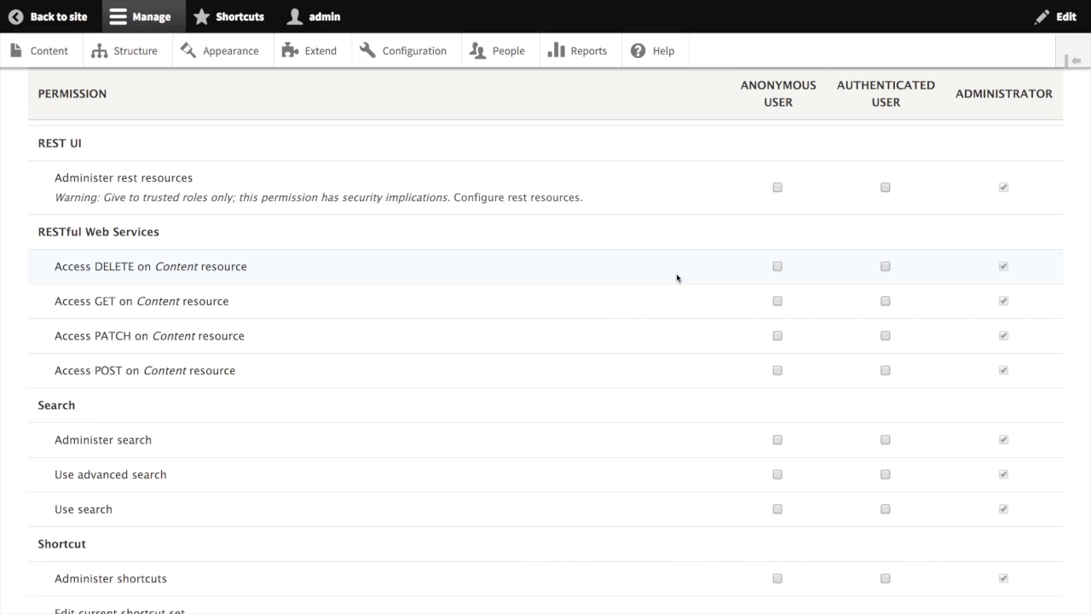
{"action": "left_click", "coordinate": [778, 301]}
{"action": "scroll", "coordinate": [624, 321], "scroll_direction": "down", "scroll_amount": 15}
{"action": "left_click", "coordinate": [107, 528]}
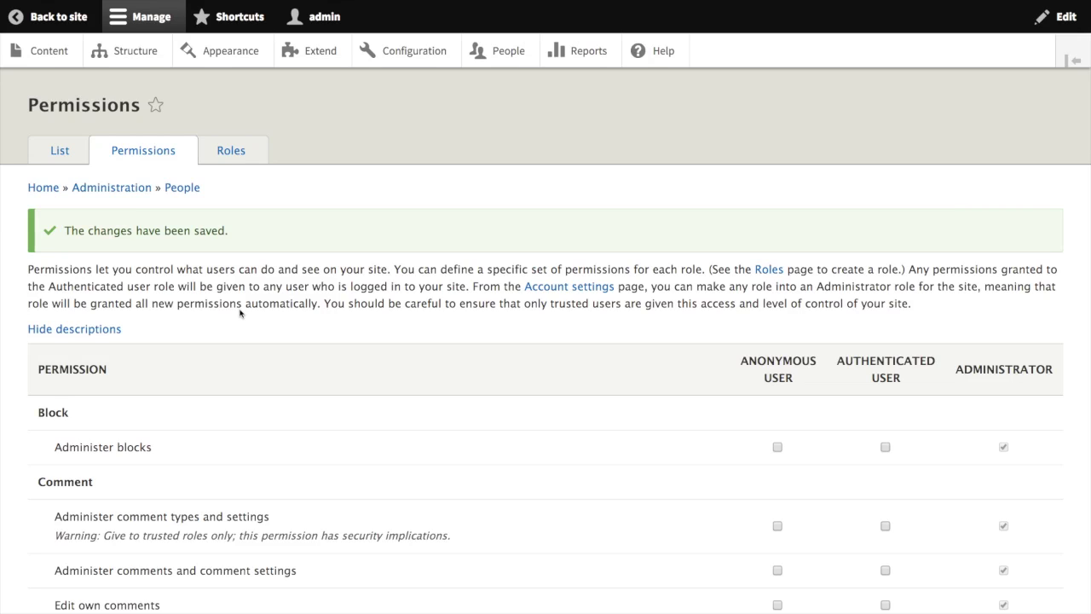
Step: Add a Basic page with the title Testing and save it as published
{"action": "left_click", "coordinate": [53, 53]}
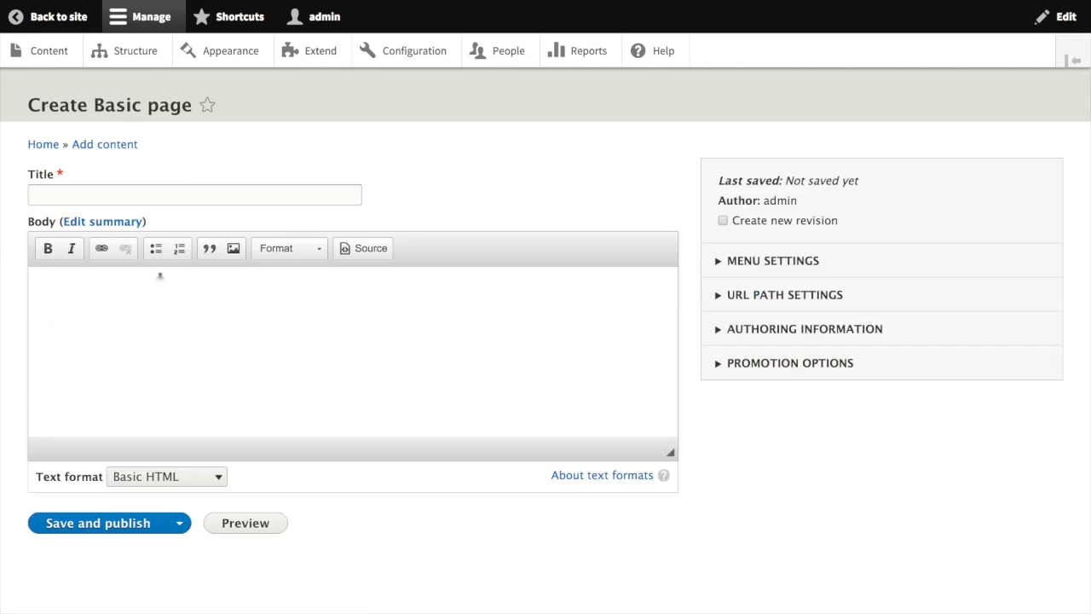
{"action": "left_click", "coordinate": [184, 191]}
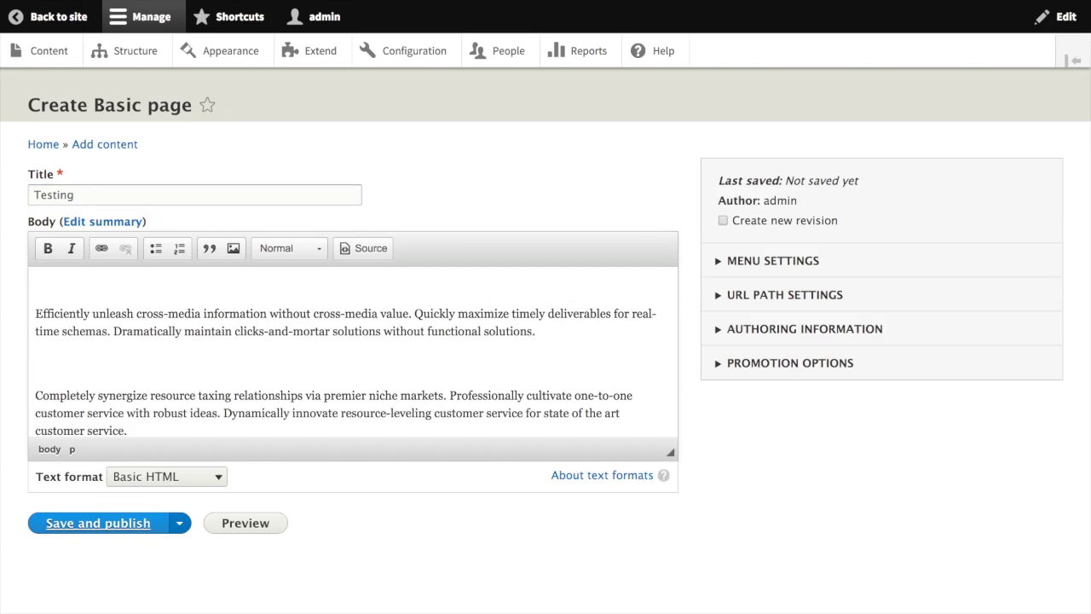
{"action": "left_click", "coordinate": [98, 522]}
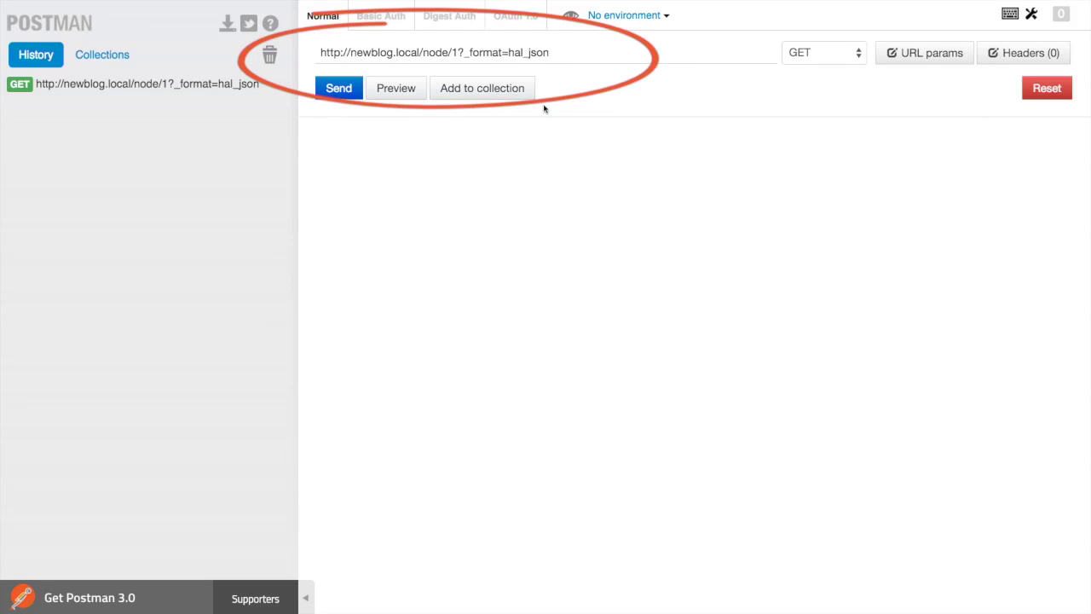
Step: Send the node 1 GET request, then resend it with _format=xml instead of hal_json
{"action": "left_click", "coordinate": [337, 90]}
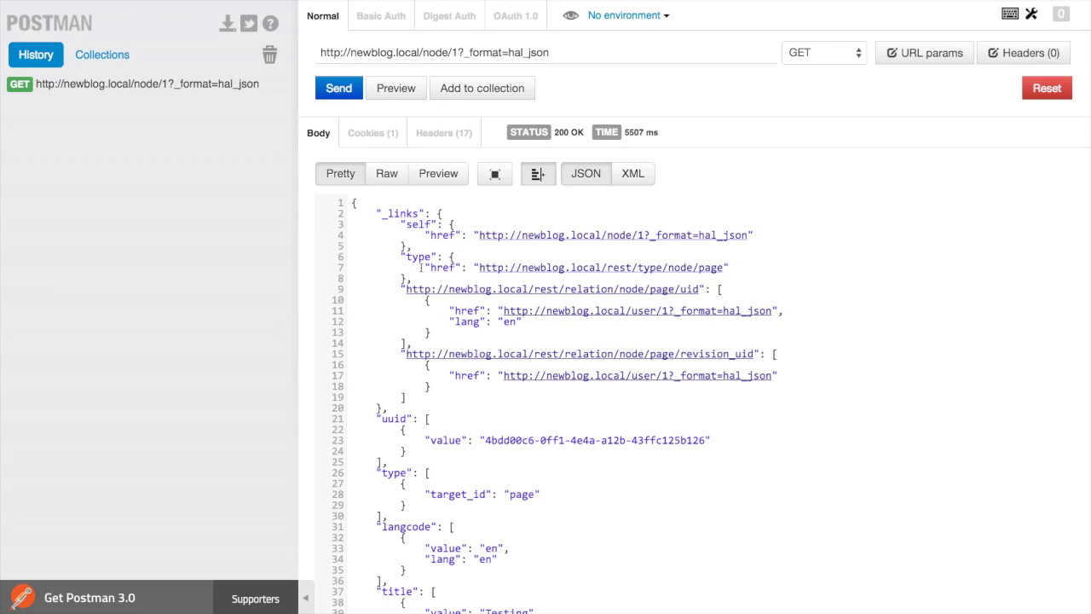
{"action": "double_click", "coordinate": [528, 52]}
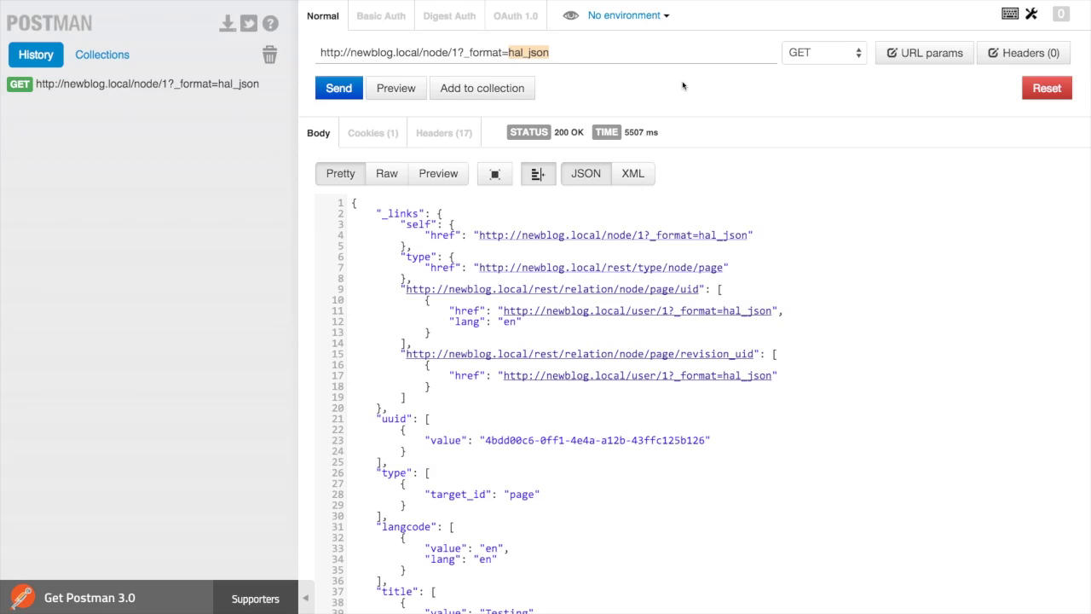
{"action": "type", "text": "xml"}
{"action": "key", "text": "Return"}
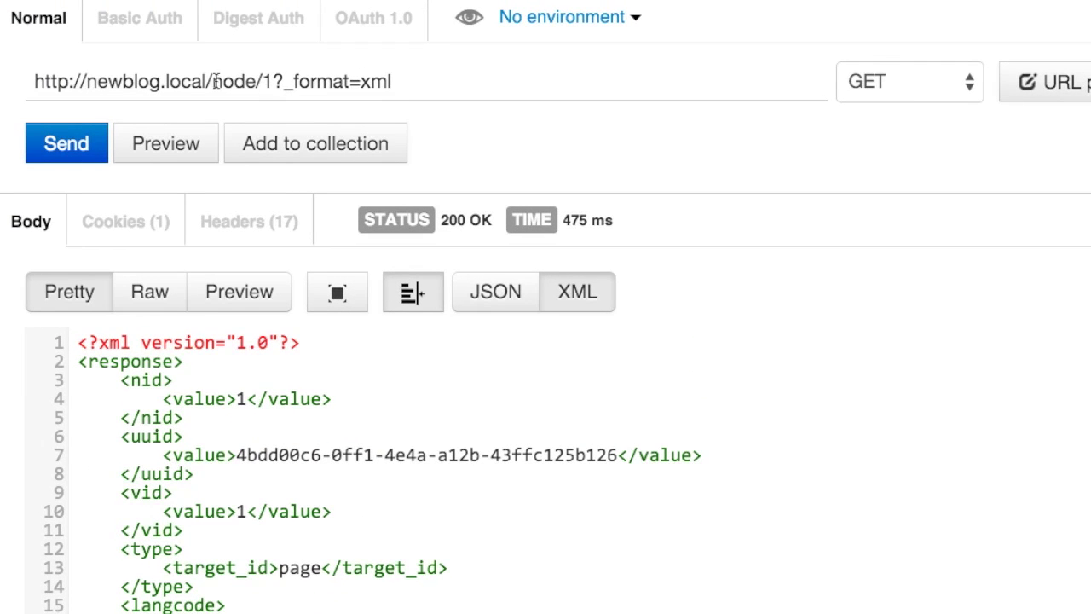
Step: Replace node/1?_format=xml in the request URL with entity/node
{"action": "left_click_drag", "start_coordinate": [217, 81], "coordinate": [497, 76]}
{"action": "type", "text": "entiy"}
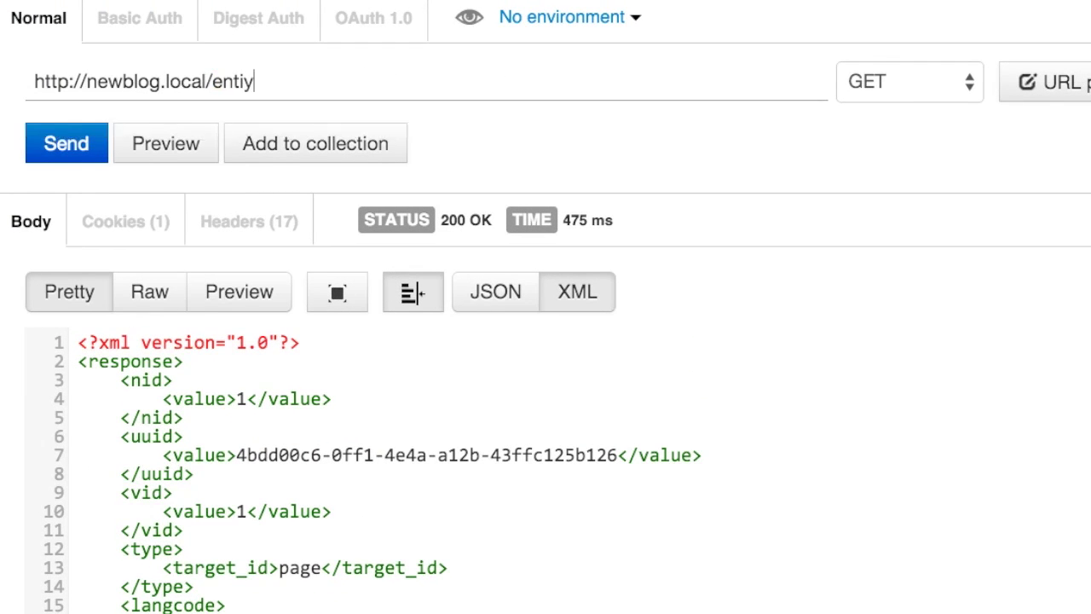
{"action": "key", "text": "BackSpace"}
{"action": "key", "text": "BackSpace"}
{"action": "type", "text": "ity/node"}
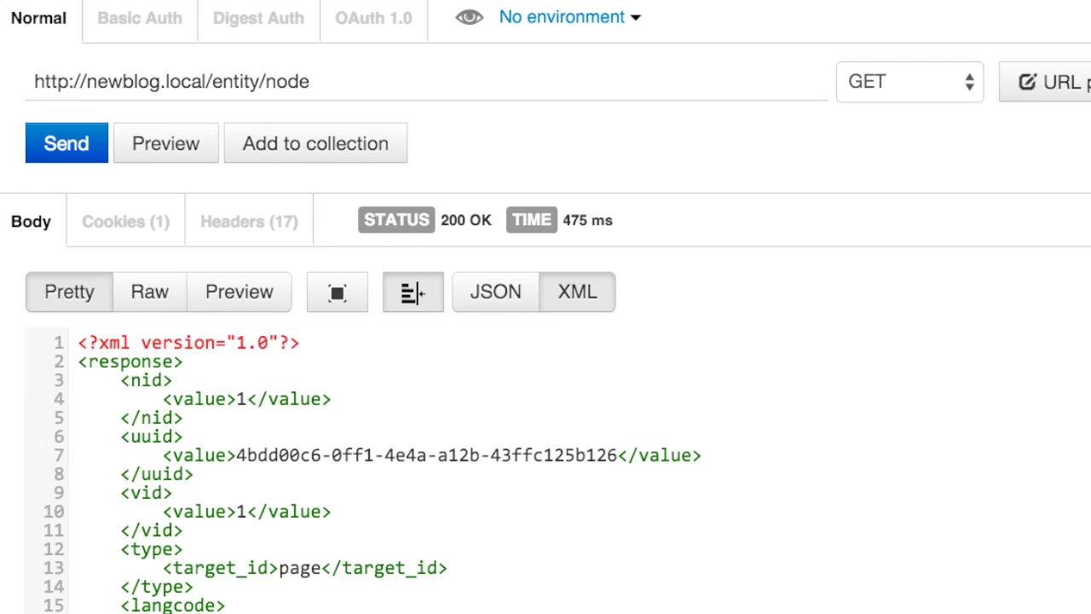
Step: Set Basic Auth with the admin username and password and refresh the request headers
{"action": "left_click", "coordinate": [132, 19]}
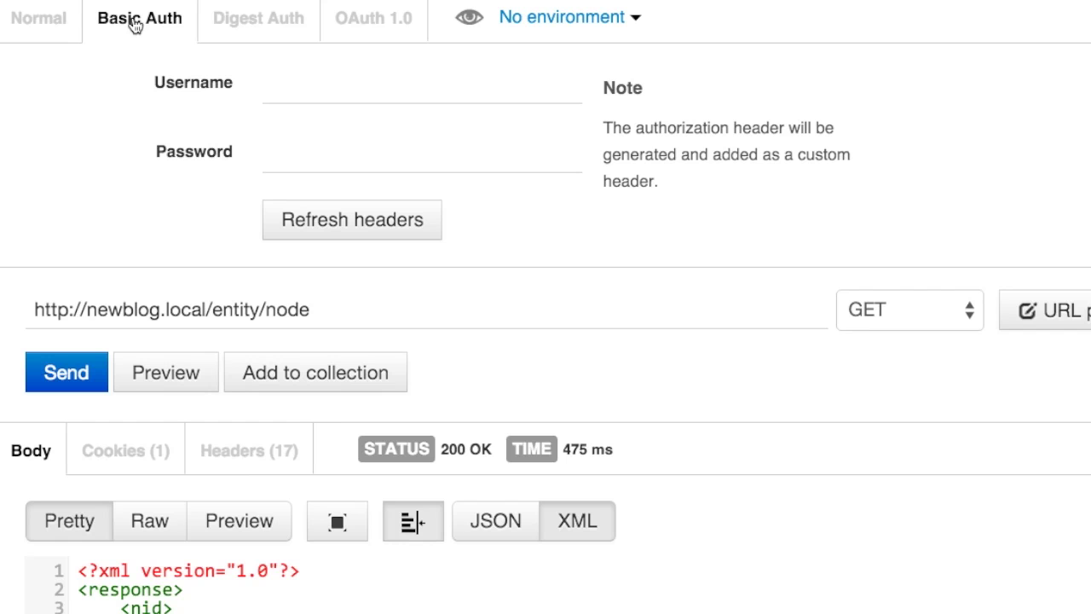
{"action": "left_click", "coordinate": [336, 101]}
{"action": "type", "text": "admin"}
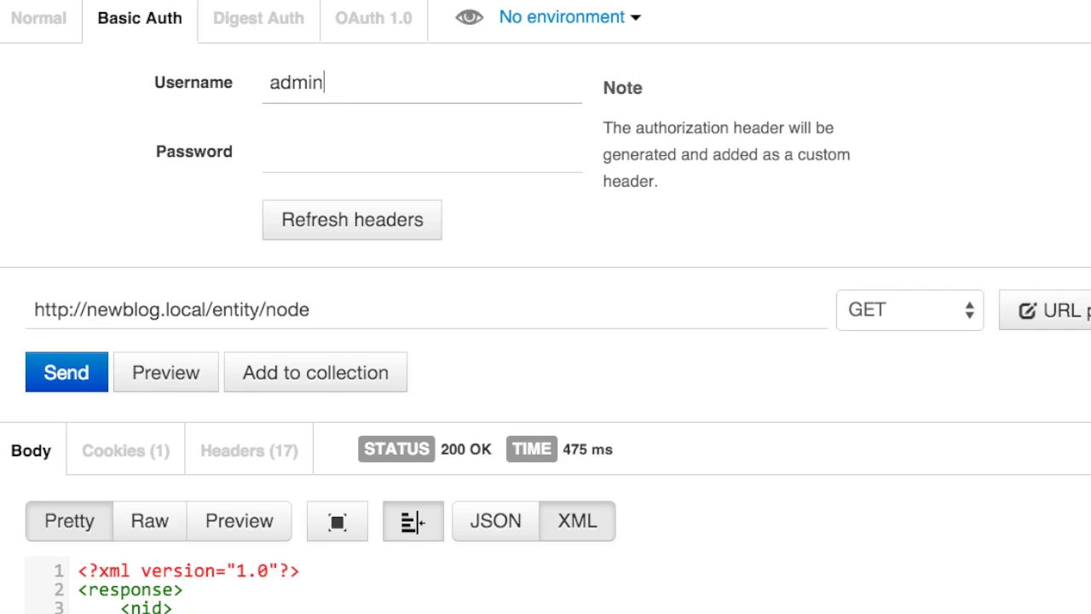
{"action": "key", "text": "Tab"}
{"action": "type", "text": "admin"}
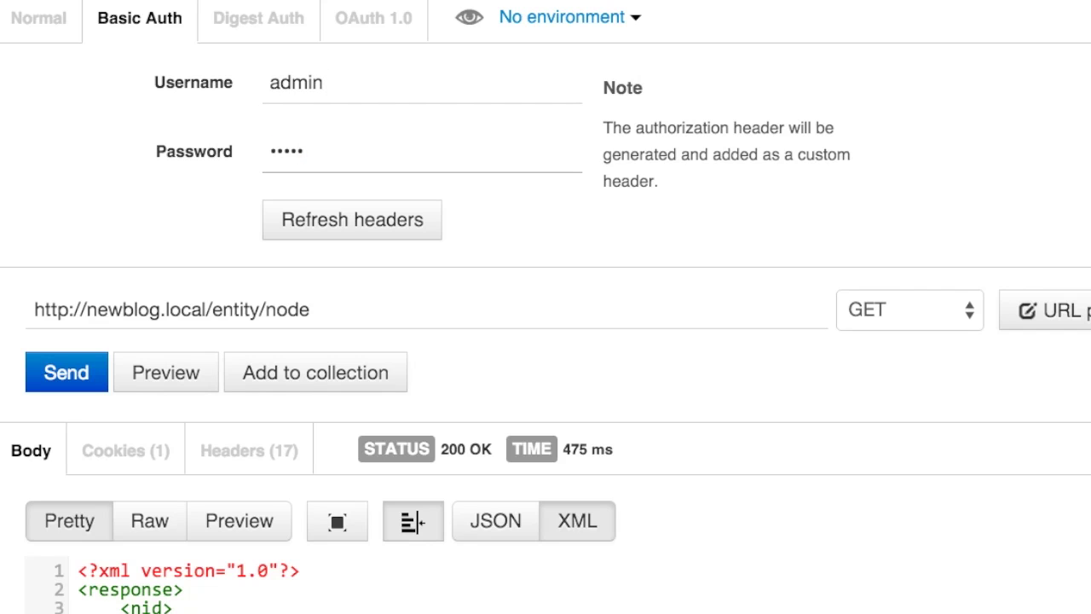
{"action": "left_click", "coordinate": [352, 219]}
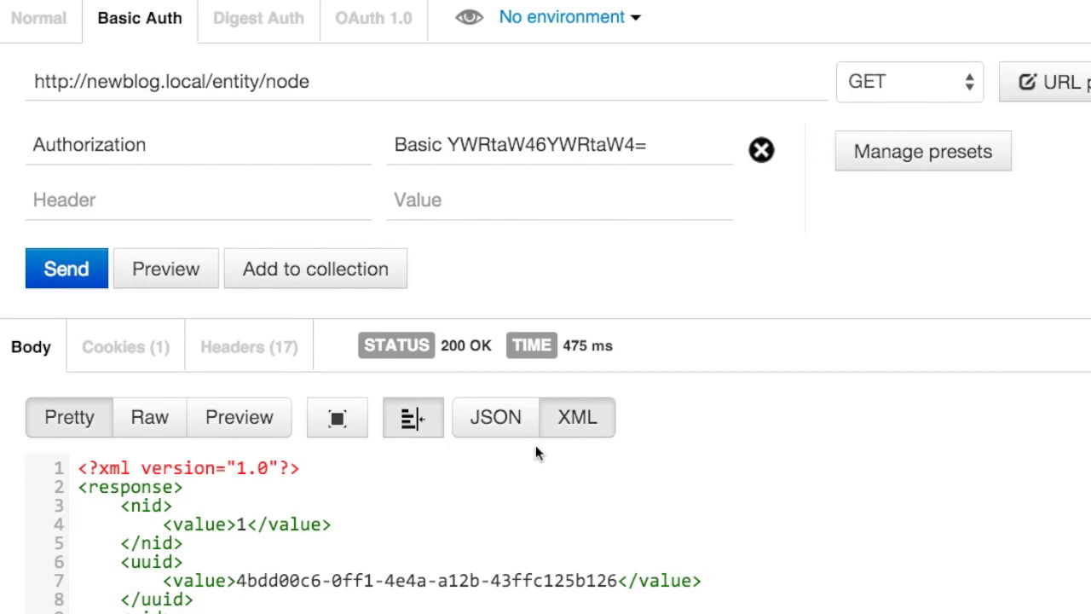
Step: Add a Content-Type header with the value hal+json
{"action": "left_click", "coordinate": [147, 199]}
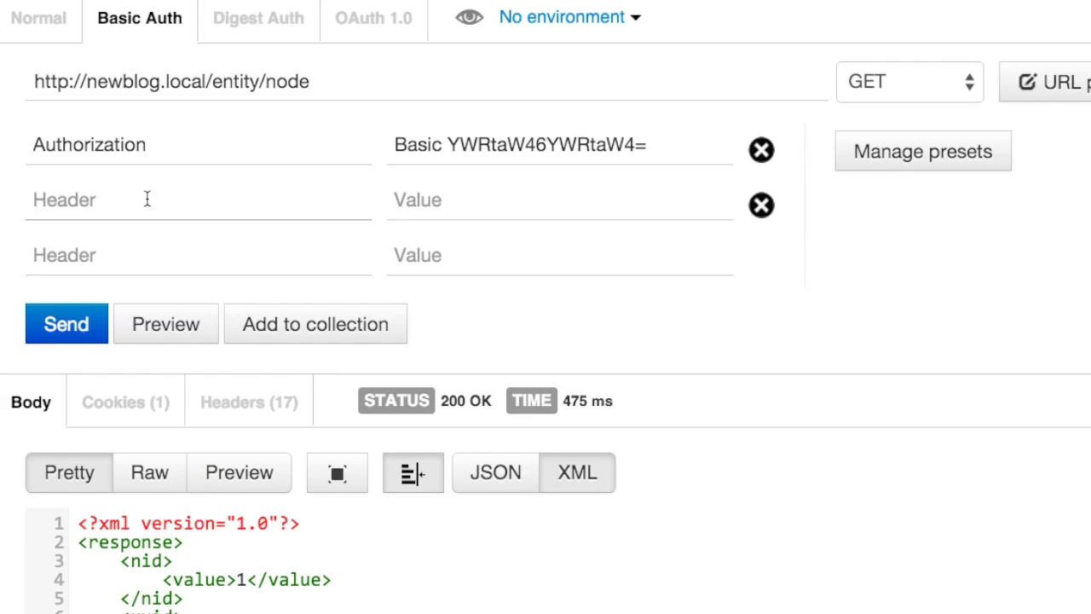
{"action": "type", "text": "Content-Type"}
{"action": "key", "text": "Tab"}
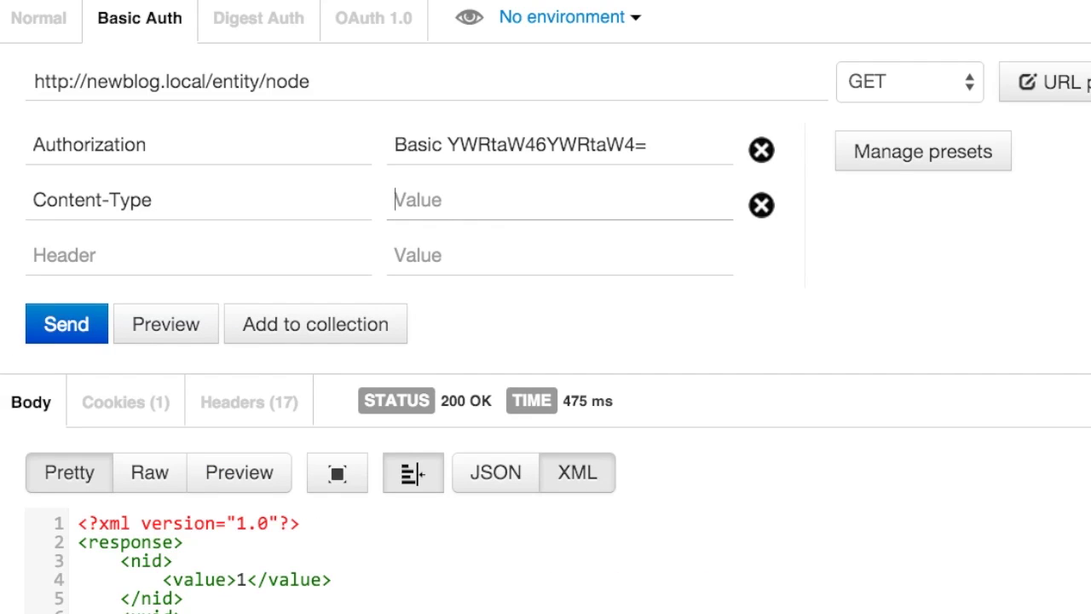
{"action": "type", "text": "hal+json"}
Step: Make the request a POST with a raw body containing the pasted JSON article, and send it
{"action": "left_click", "coordinate": [912, 81]}
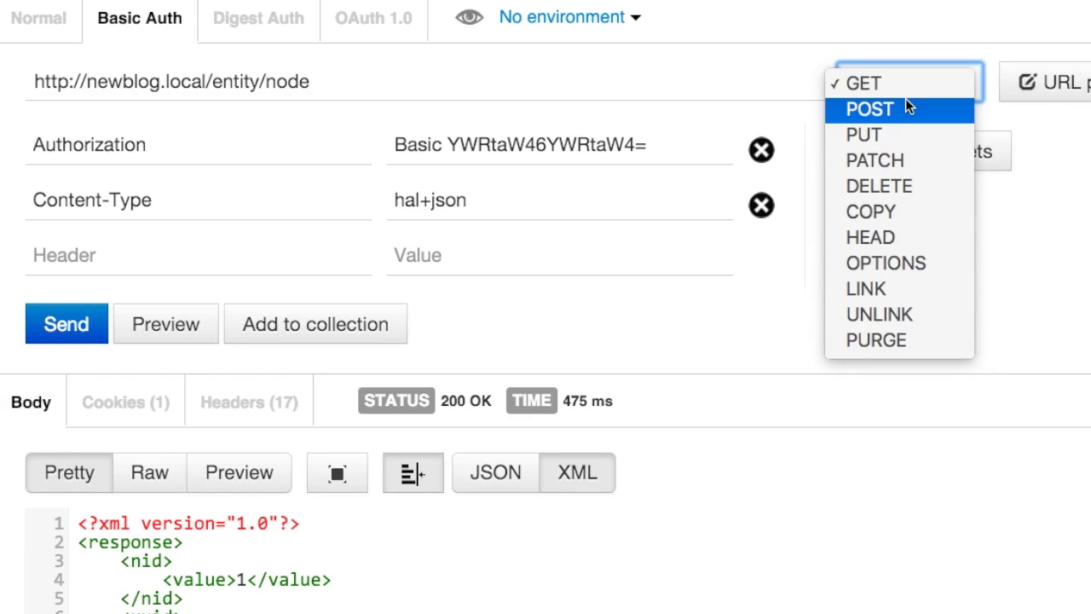
{"action": "left_click", "coordinate": [881, 112]}
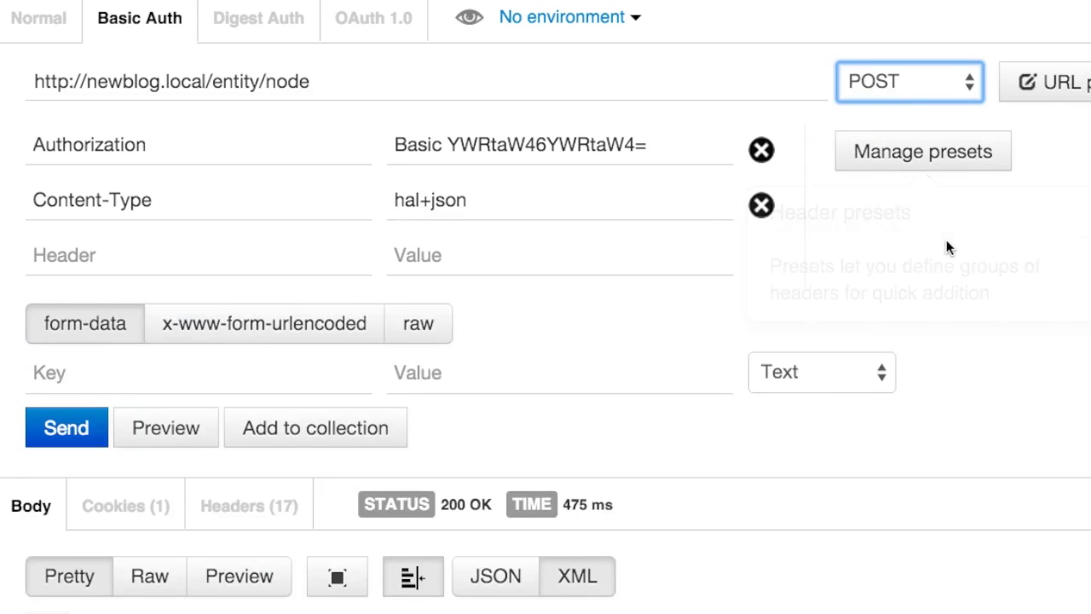
{"action": "left_click", "coordinate": [435, 336]}
{"action": "left_click", "coordinate": [208, 455]}
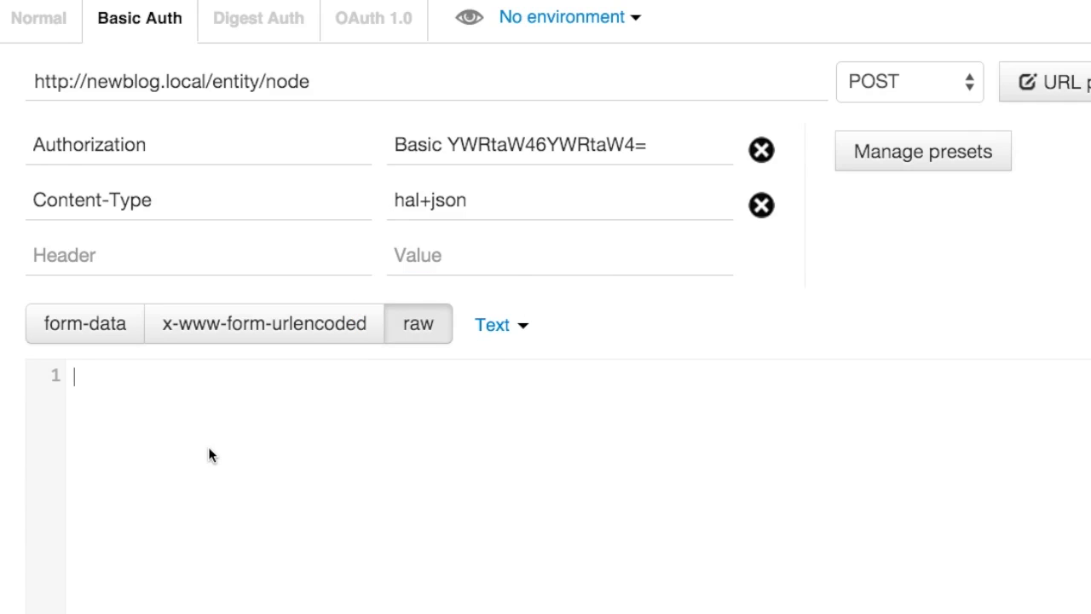
{"action": "type", "text": "{     \"_links\": {         \"type\":{             \"href\":\"http://newblog.local/rest/type/node/article\"         }      },     \"title\":[{\"value\":\"Test post\"}],     \"body\": [{\"value\" : \"body text goes here\"] }"}
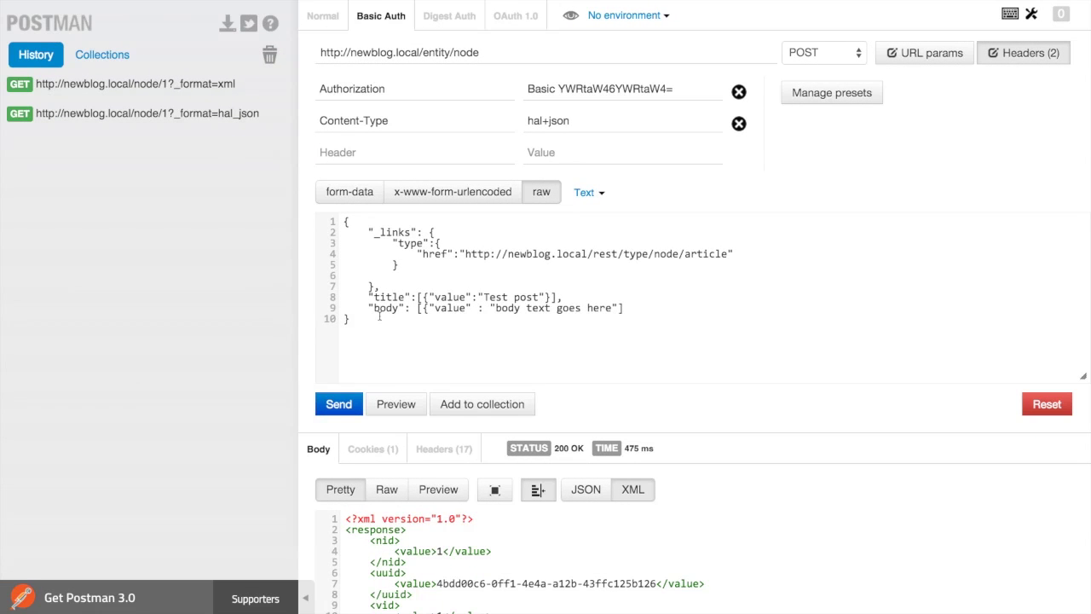
{"action": "left_click", "coordinate": [338, 404]}
{"action": "left_click", "coordinate": [338, 404]}
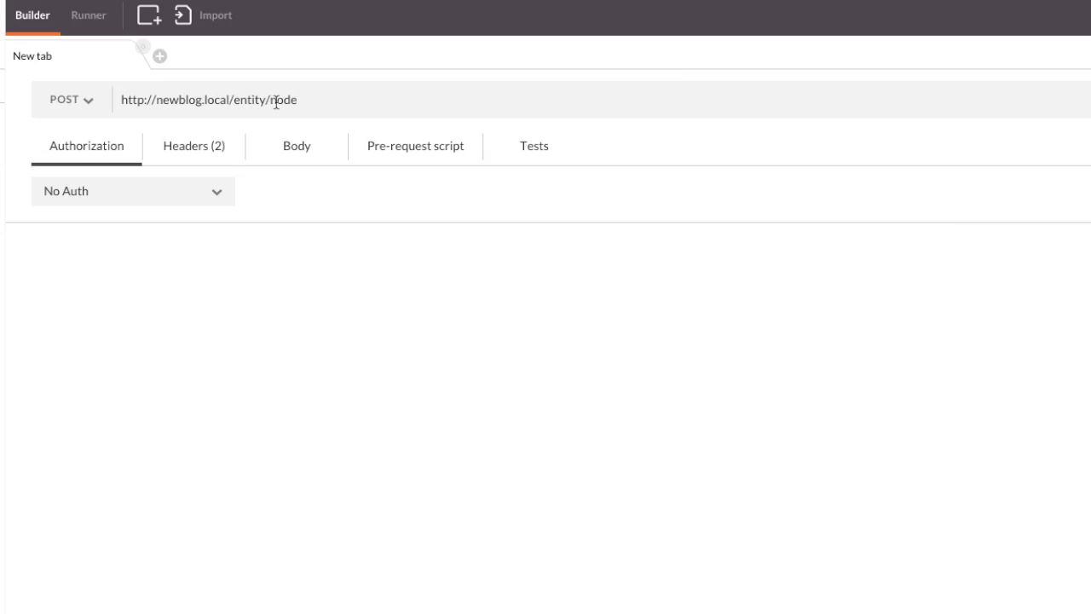
Step: Choose Basic Auth for the POST, update the request, and review its two headers
{"action": "left_click", "coordinate": [96, 203]}
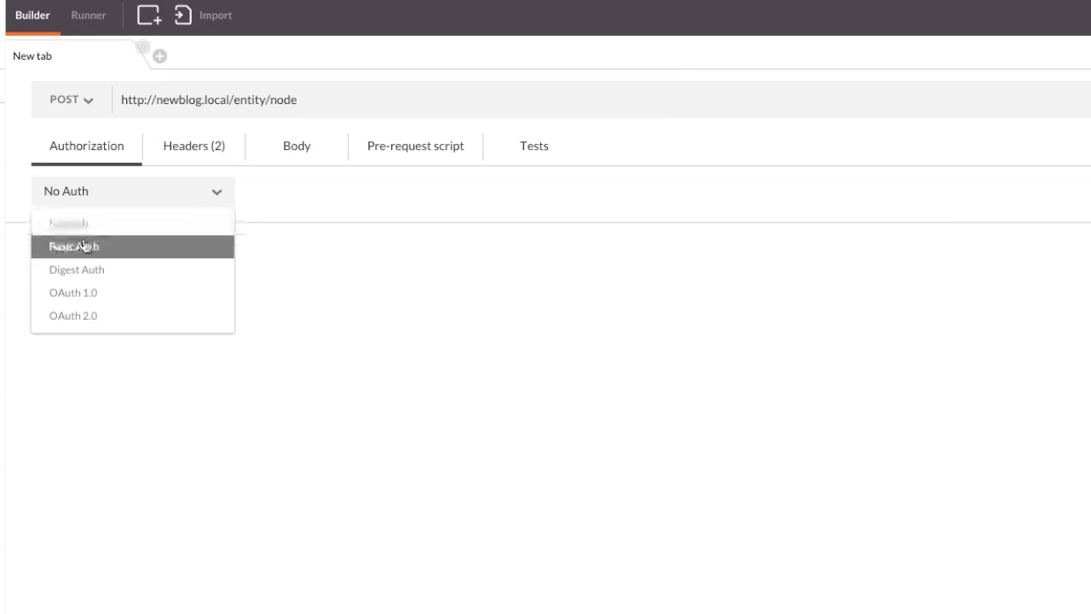
{"action": "left_click", "coordinate": [78, 246]}
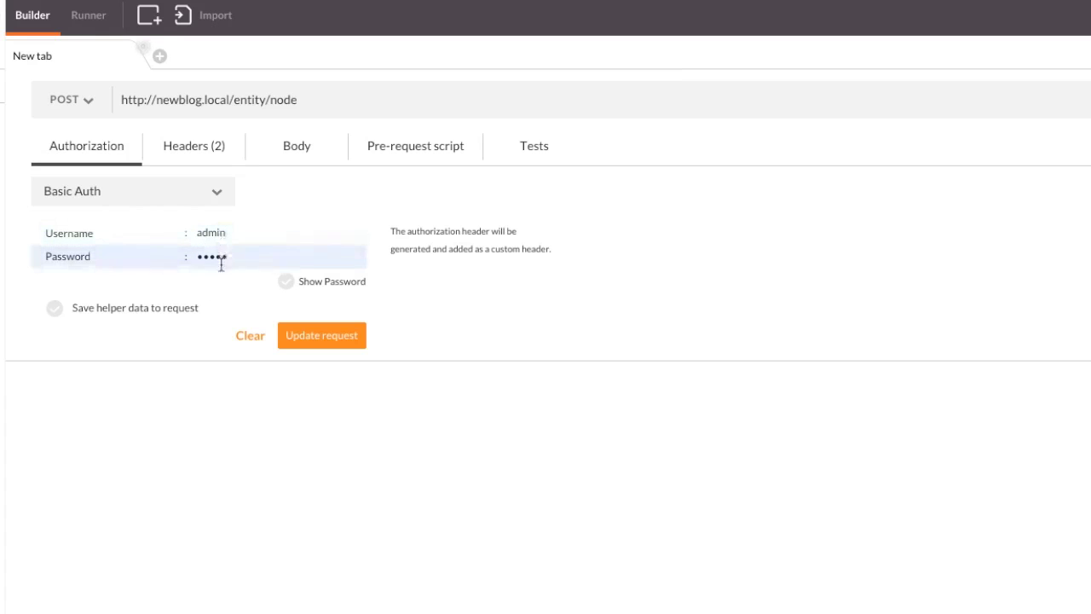
{"action": "left_click", "coordinate": [339, 345]}
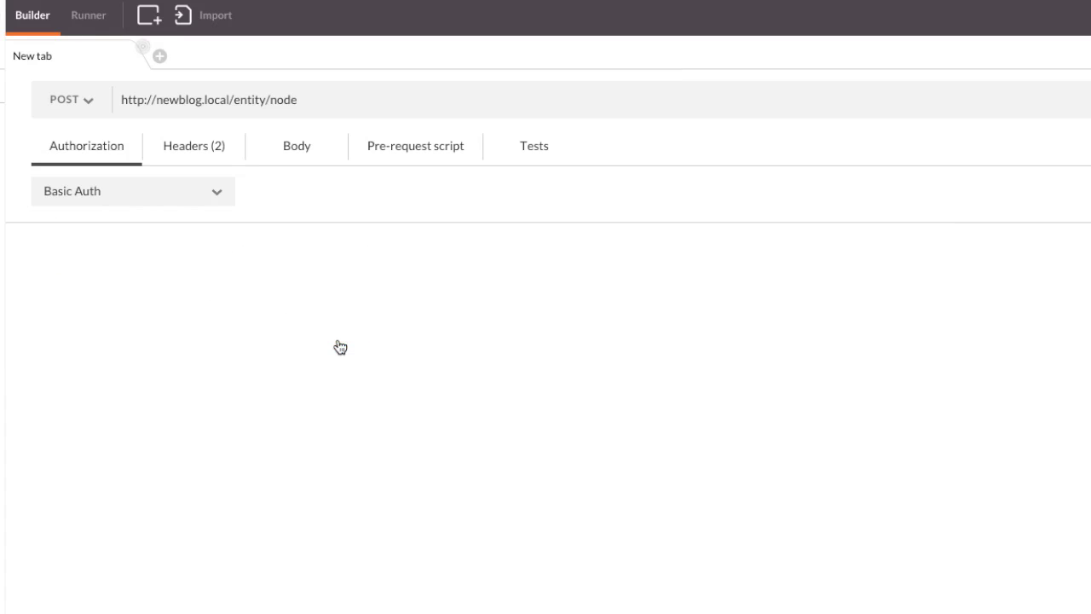
{"action": "left_click", "coordinate": [211, 141]}
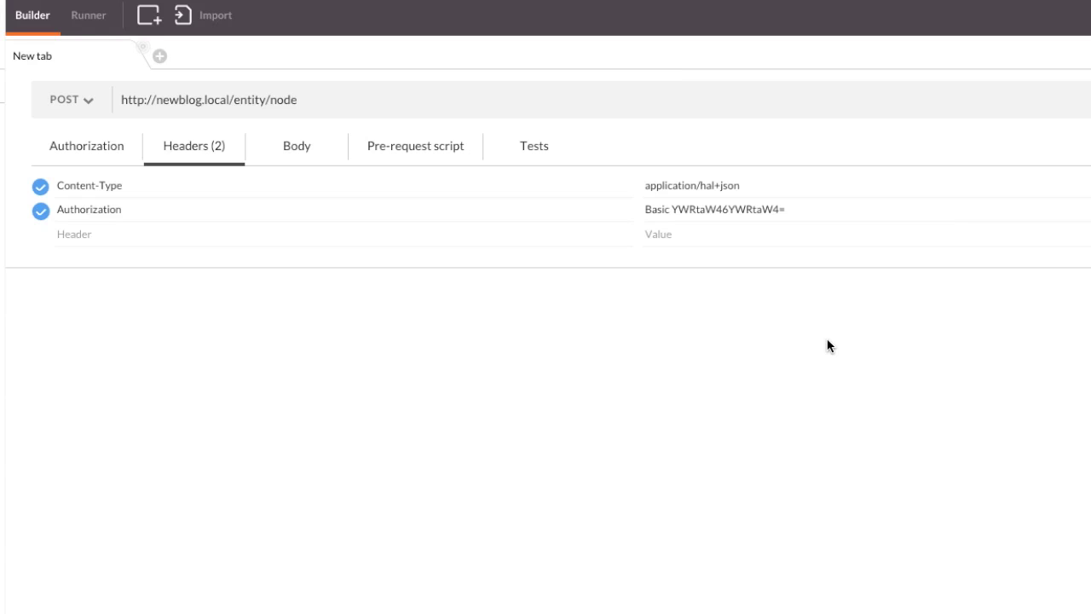
{"action": "left_click", "coordinate": [296, 159]}
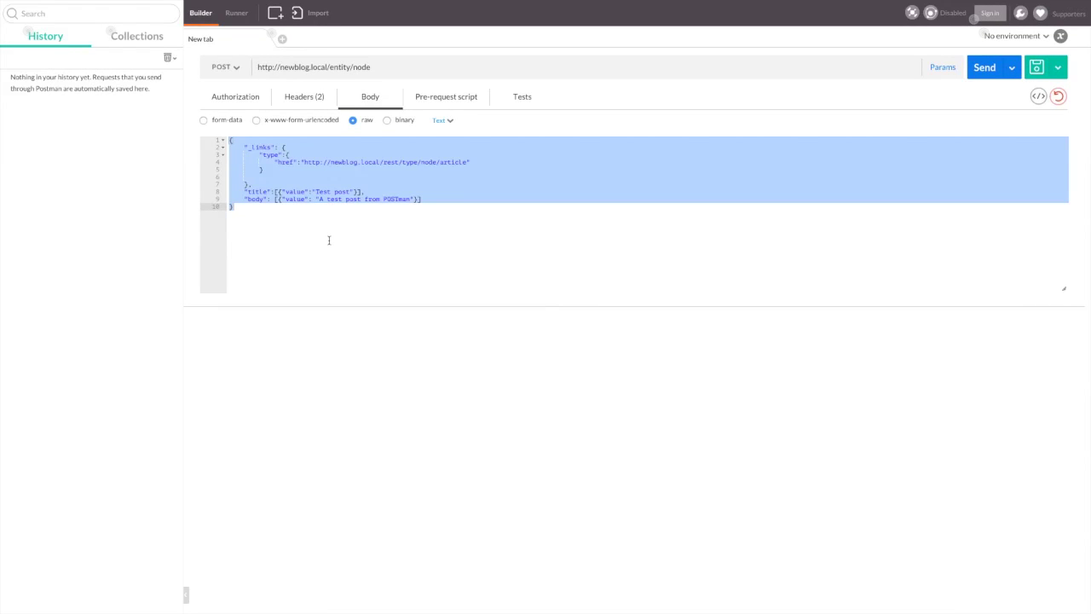
{"action": "left_click", "coordinate": [984, 67]}
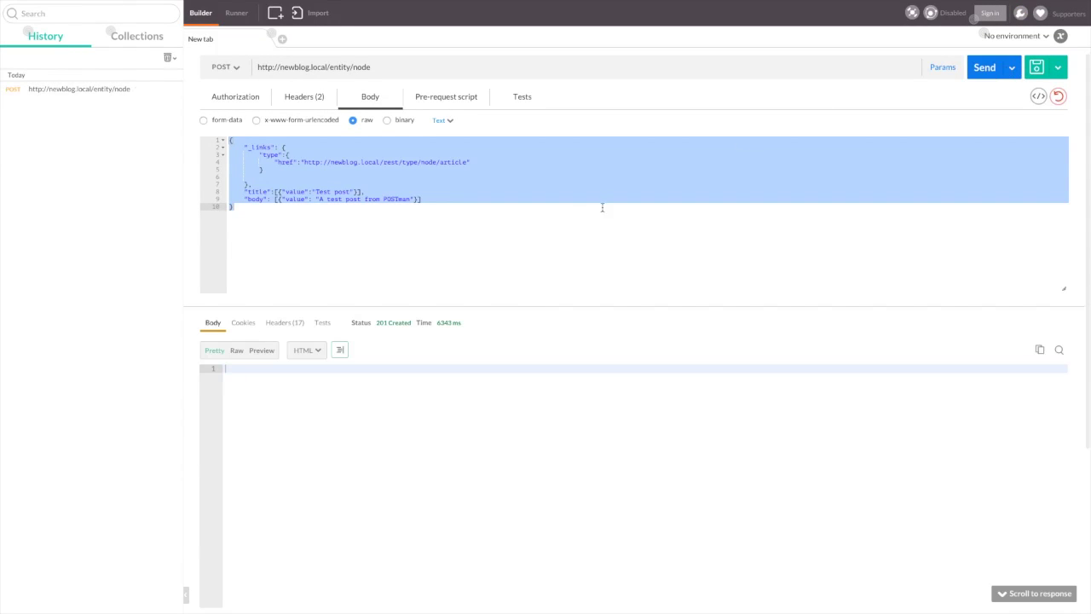
{"action": "mouse_move", "coordinate": [389, 327]}
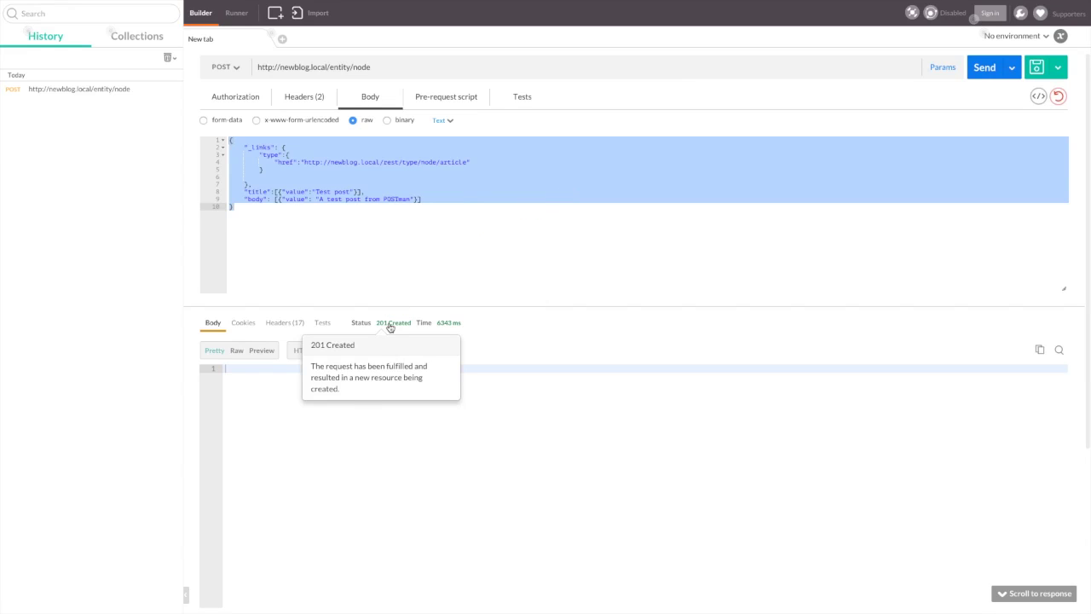
{"action": "left_click", "coordinate": [286, 322]}
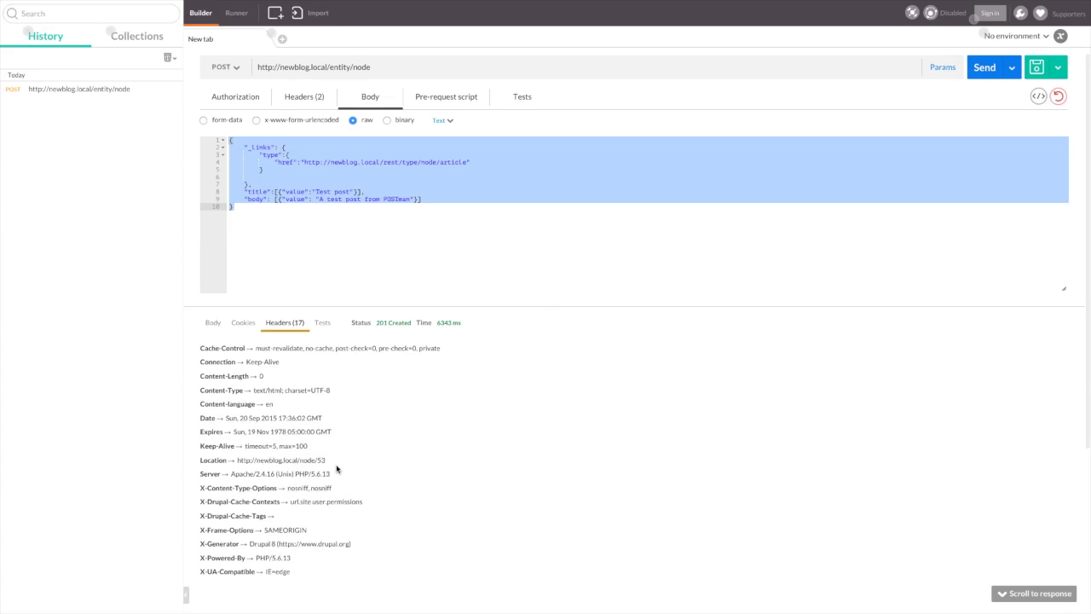
{"action": "triple_click", "coordinate": [323, 462]}
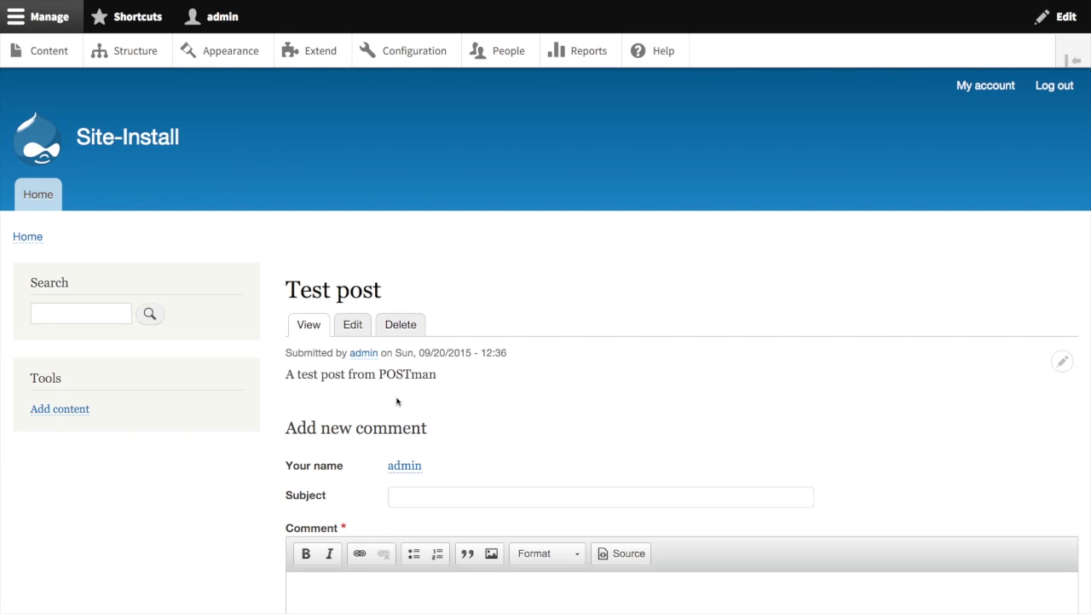
Step: Go from the Content listing to the Structure page and scroll down to Views
{"action": "left_click", "coordinate": [42, 50]}
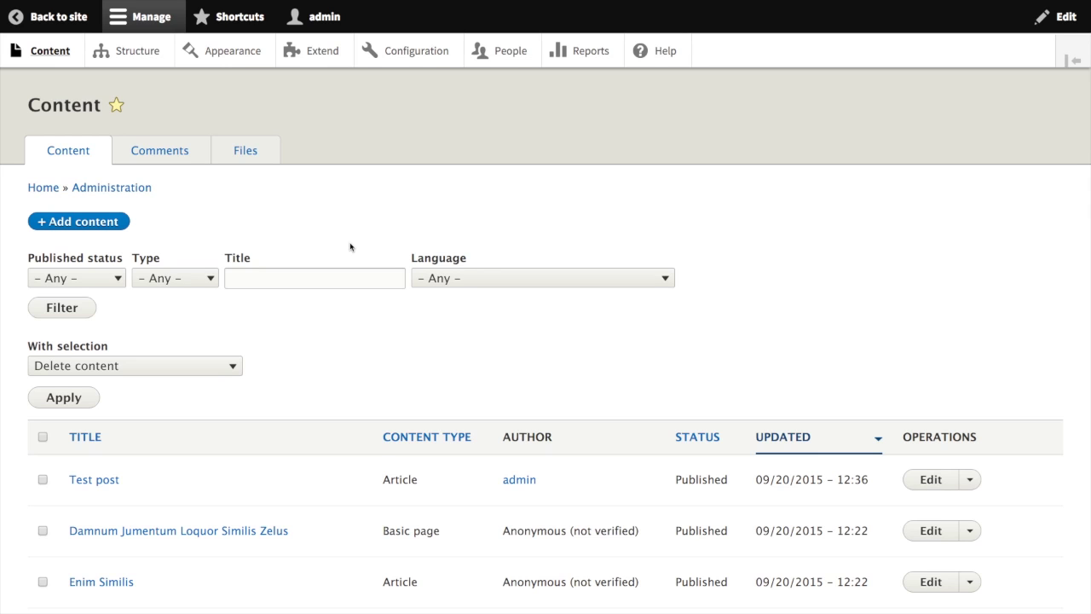
{"action": "left_click", "coordinate": [150, 55]}
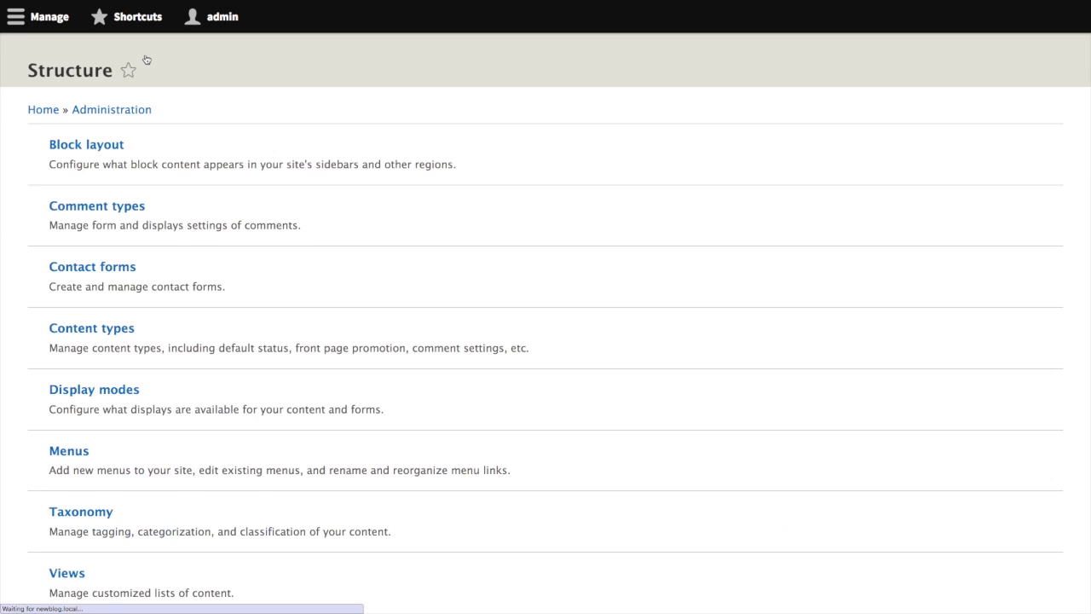
{"action": "scroll", "coordinate": [149, 392], "scroll_direction": "down", "scroll_amount": 2}
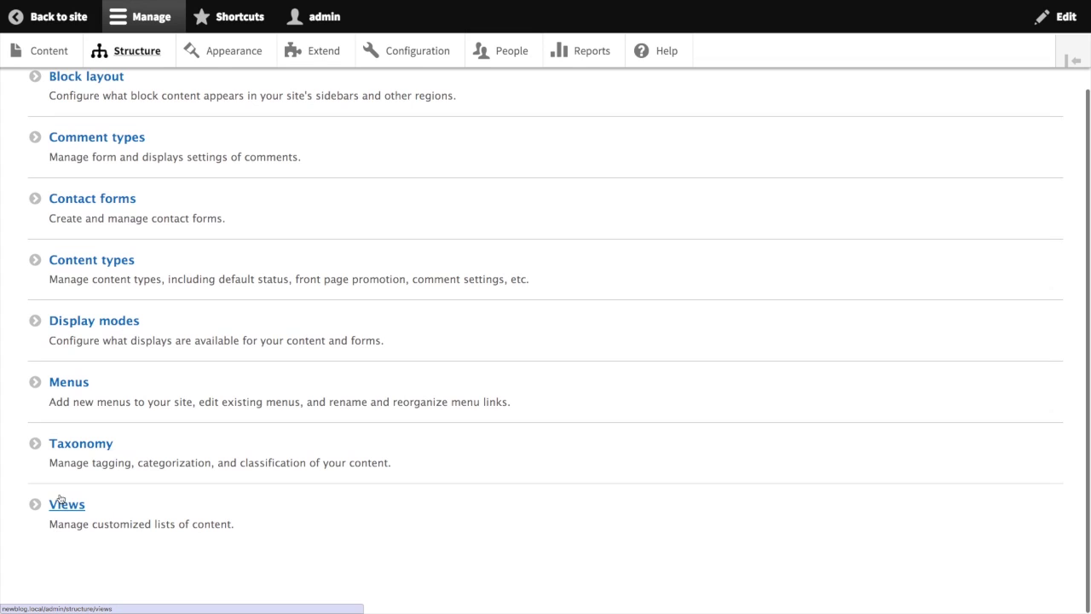
Step: Start a new view named articles showing Article content with a REST export
{"action": "left_click", "coordinate": [56, 507]}
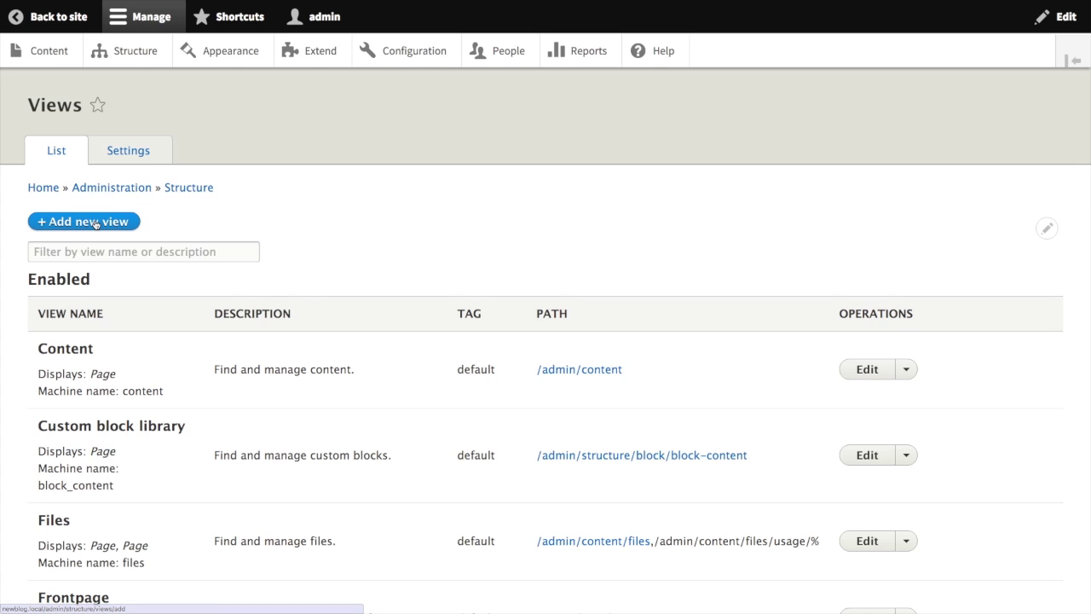
{"action": "left_click", "coordinate": [92, 221]}
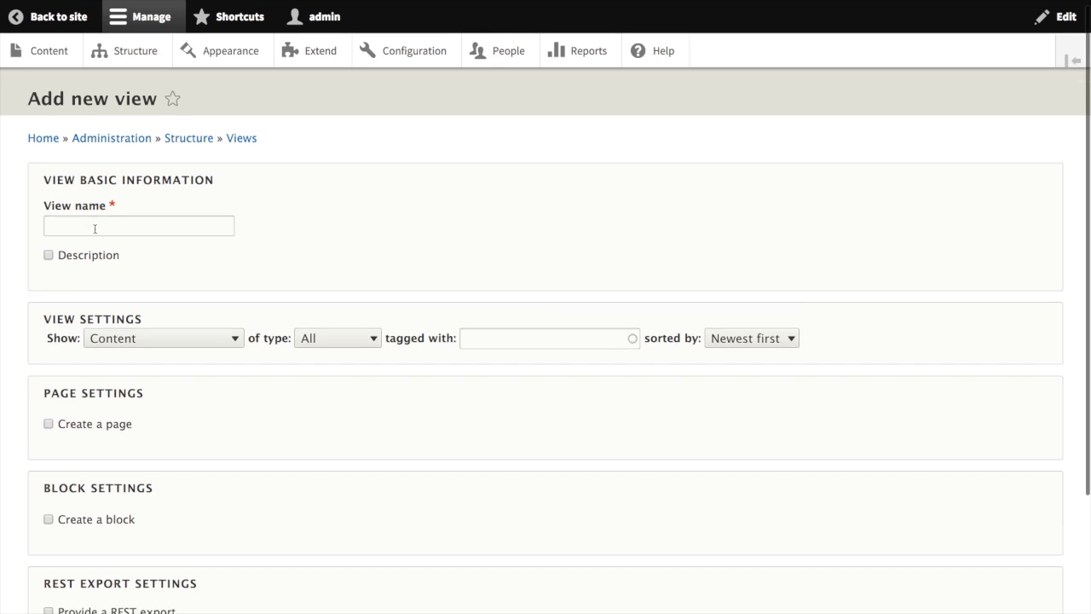
{"action": "scroll", "coordinate": [96, 226], "scroll_direction": "down", "scroll_amount": 3}
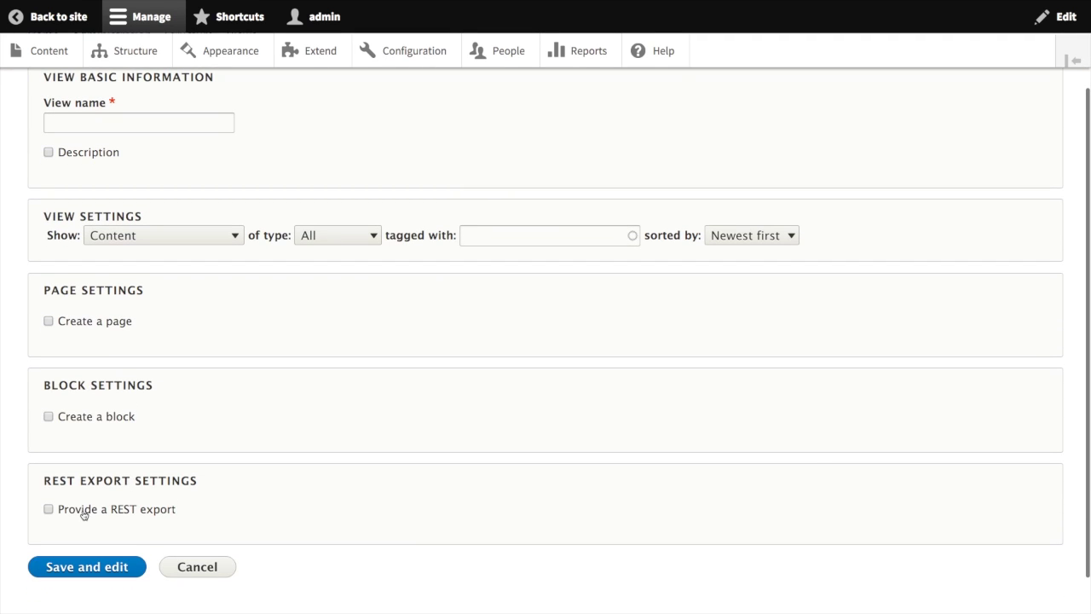
{"action": "left_click", "coordinate": [86, 510]}
{"action": "left_click", "coordinate": [126, 122]}
{"action": "type", "text": "articles"}
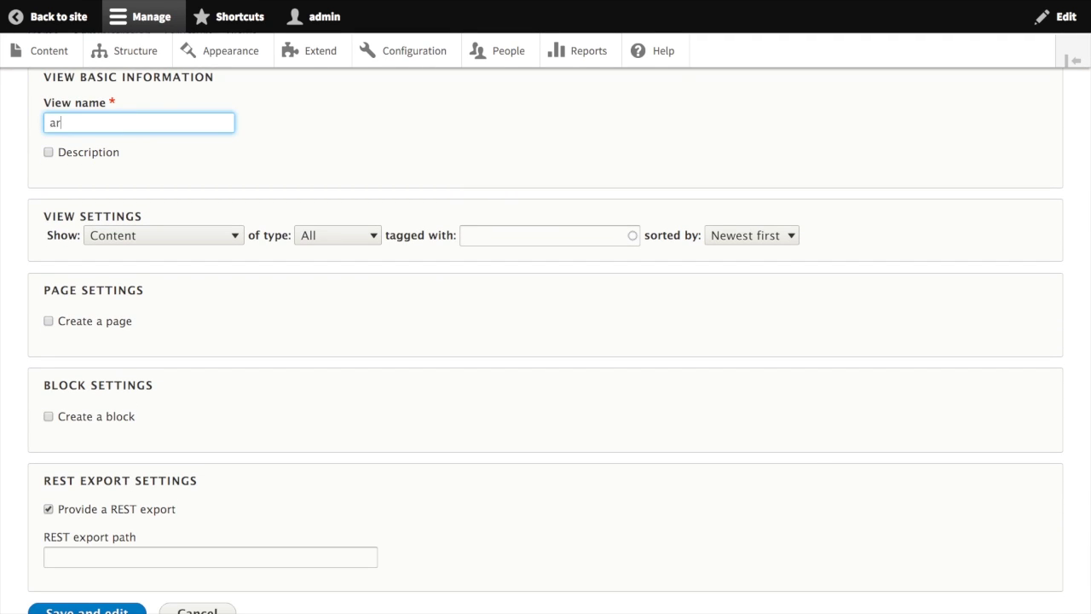
{"action": "left_click", "coordinate": [349, 236]}
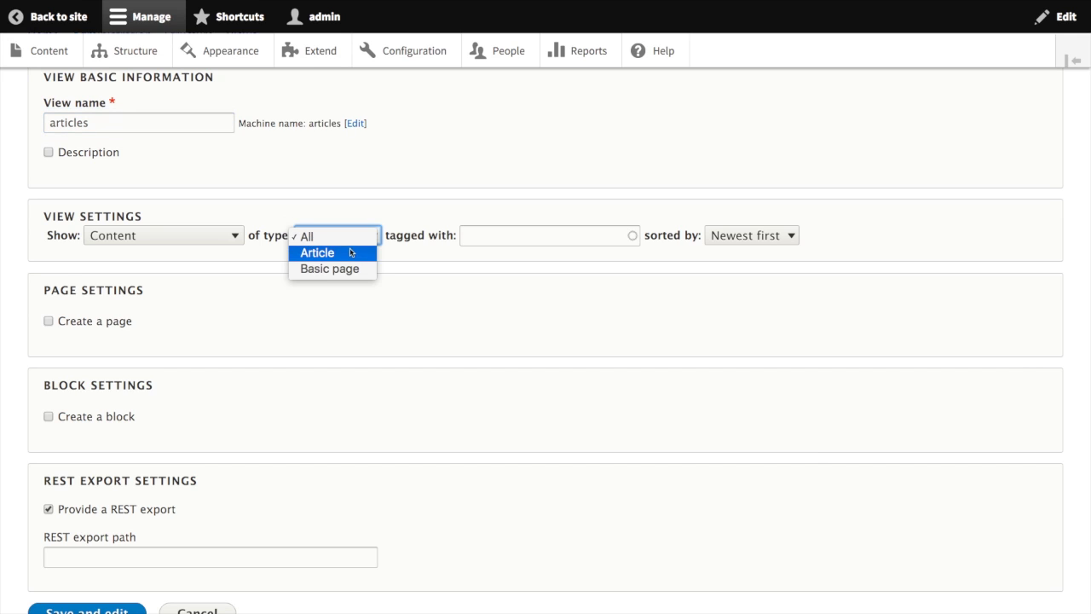
{"action": "left_click", "coordinate": [342, 258]}
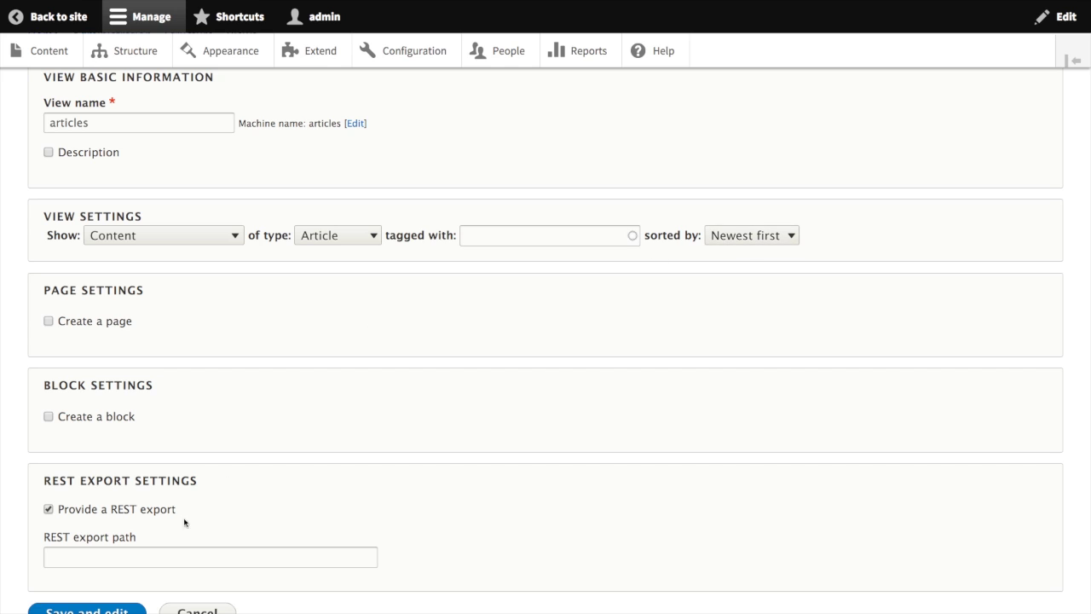
Step: Set the REST export path to api/articles and save the view
{"action": "scroll", "coordinate": [127, 517], "scroll_direction": "down", "scroll_amount": 1}
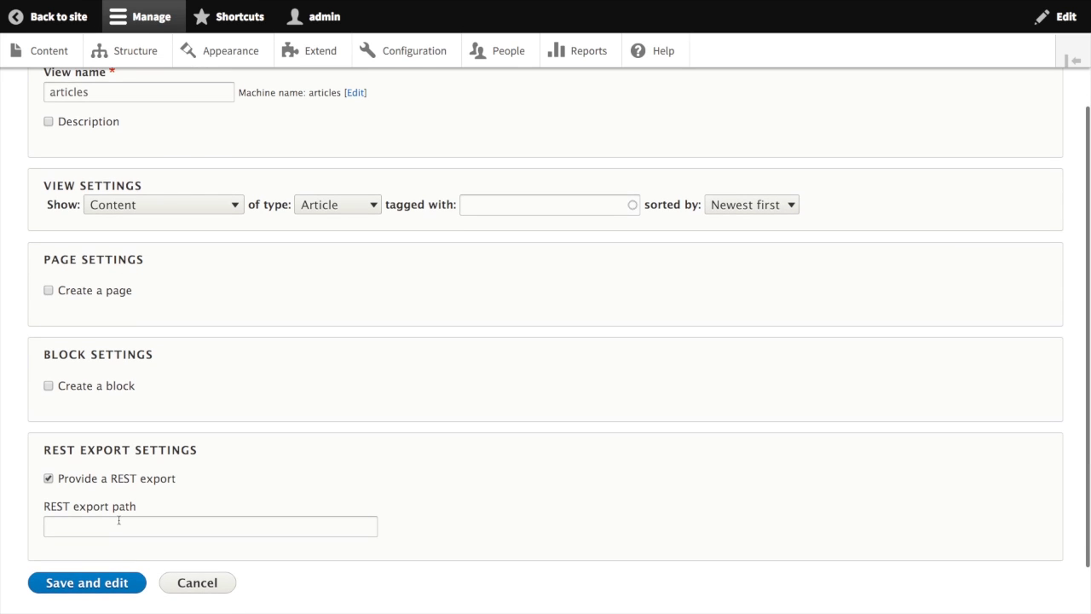
{"action": "left_click", "coordinate": [118, 520]}
{"action": "type", "text": "api/articles"}
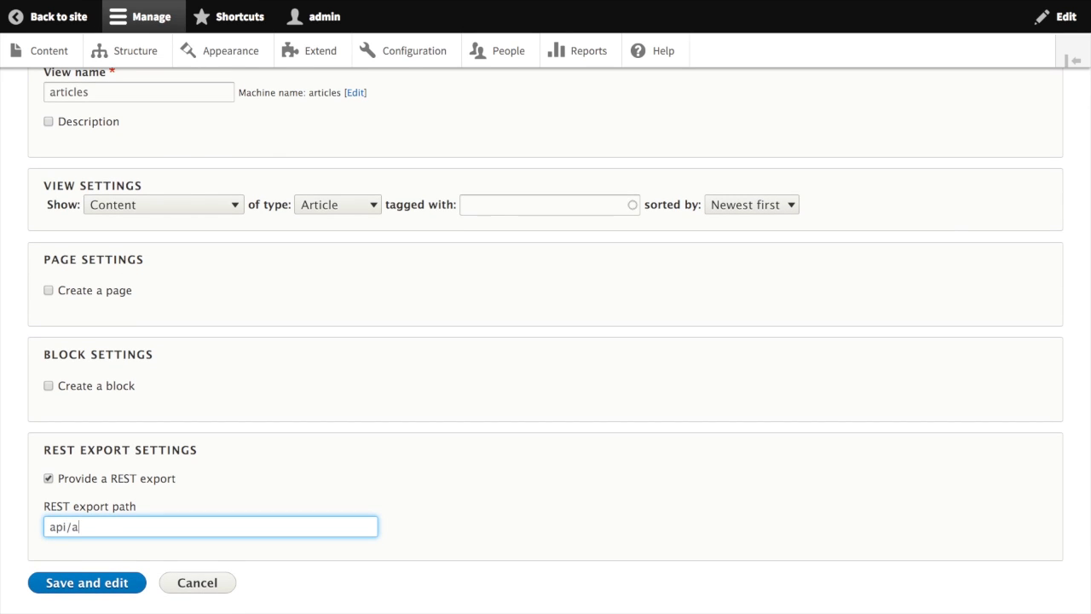
{"action": "left_click", "coordinate": [76, 585]}
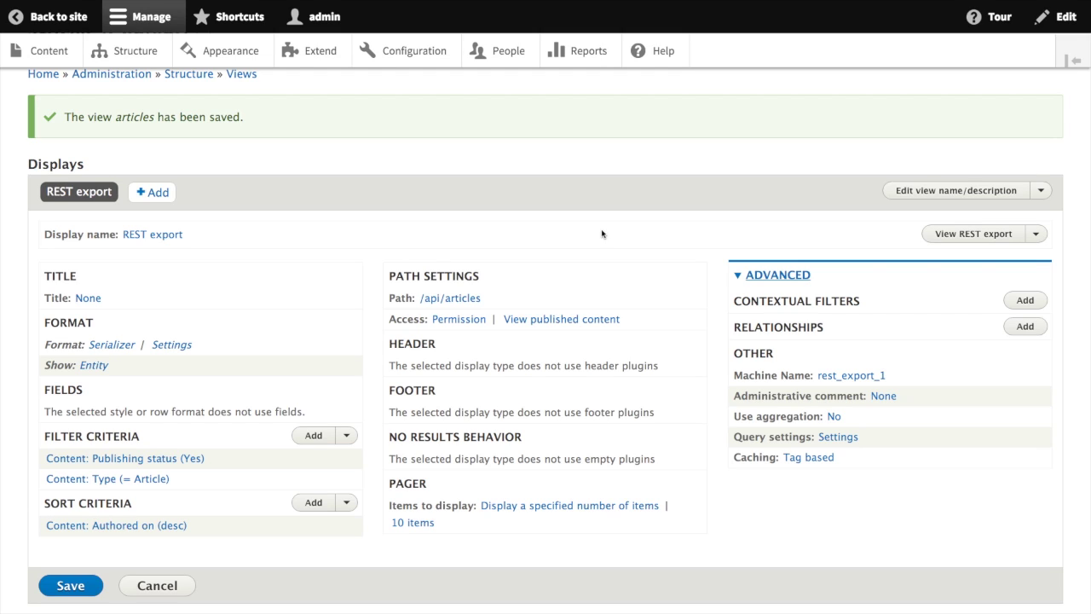
Step: Switch the articles REST export's row style from Entity to Fields
{"action": "left_click", "coordinate": [102, 367]}
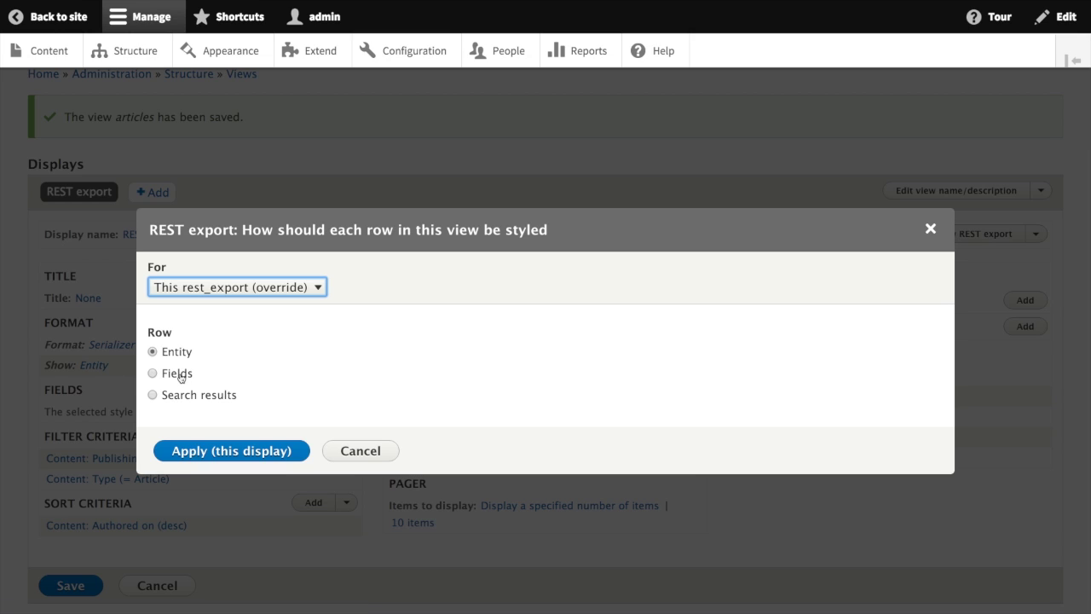
{"action": "left_click", "coordinate": [181, 373]}
{"action": "left_click", "coordinate": [208, 450]}
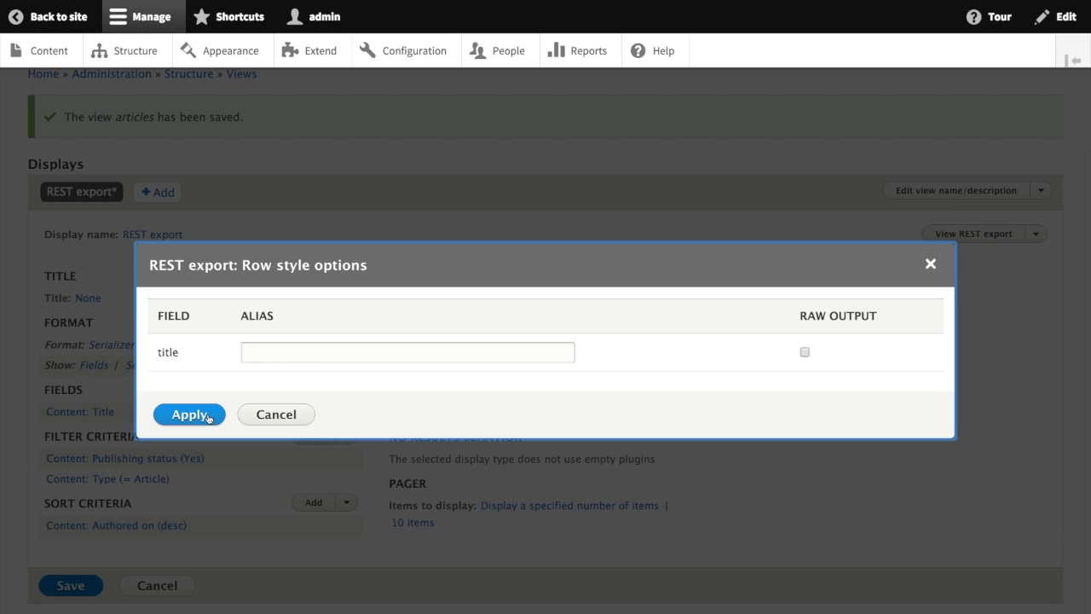
{"action": "left_click", "coordinate": [218, 409]}
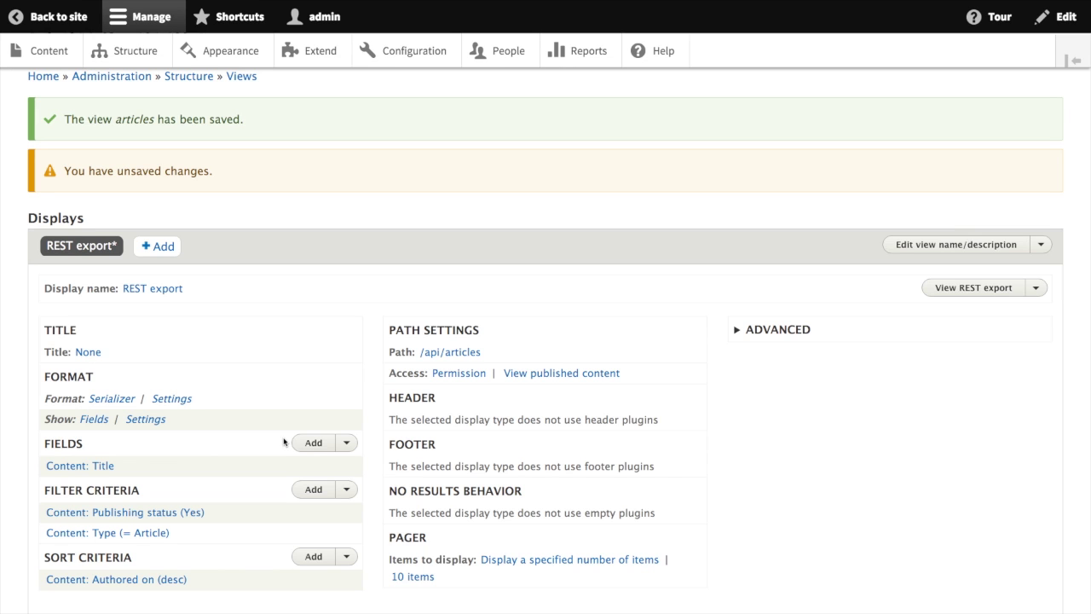
Step: Add the Content: Body field with the Summary or trimmed formatter to all displays
{"action": "left_click", "coordinate": [309, 446]}
{"action": "type", "text": "bod"}
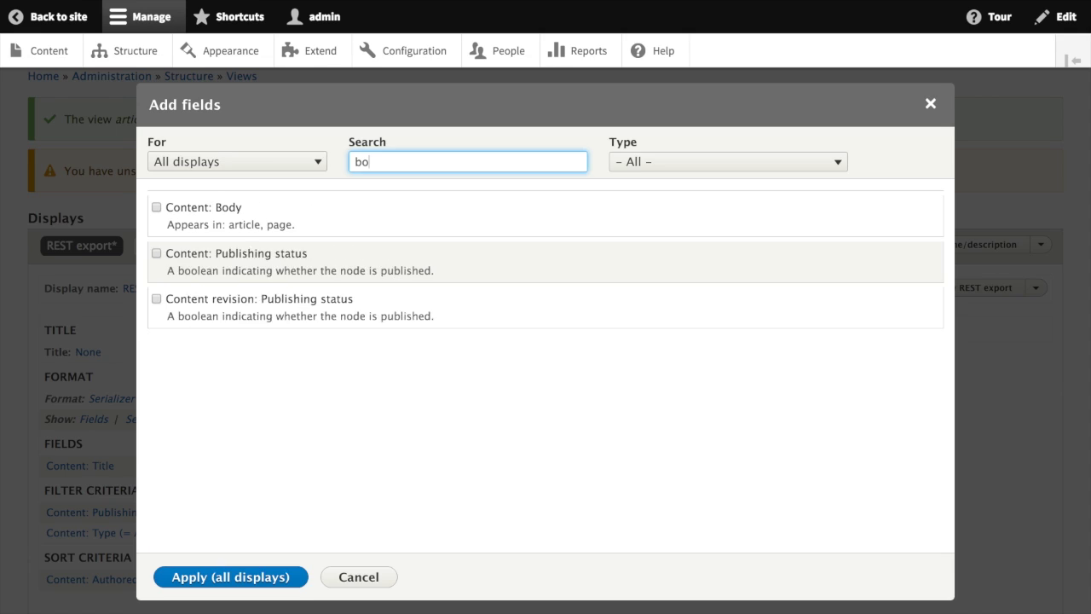
{"action": "left_click", "coordinate": [199, 207]}
{"action": "left_click", "coordinate": [231, 307]}
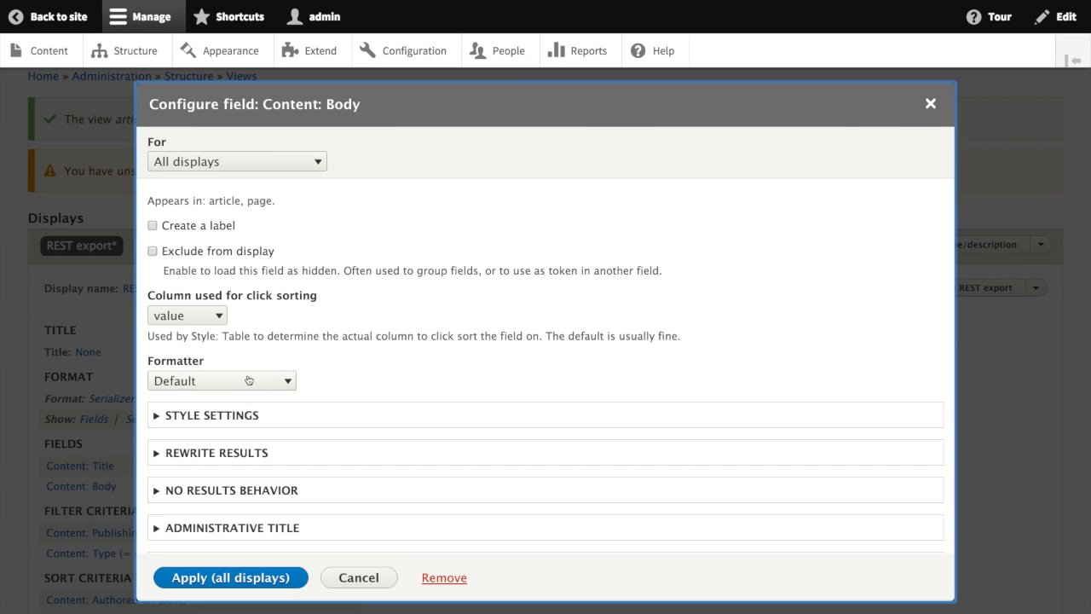
{"action": "left_click", "coordinate": [220, 381]}
{"action": "left_click", "coordinate": [210, 399]}
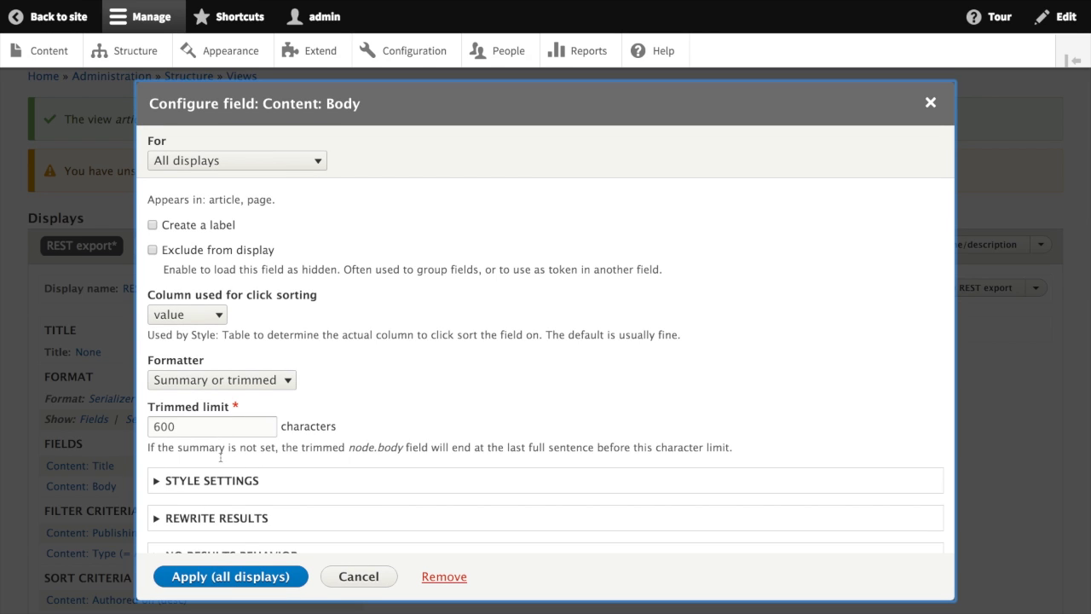
{"action": "left_click", "coordinate": [247, 579]}
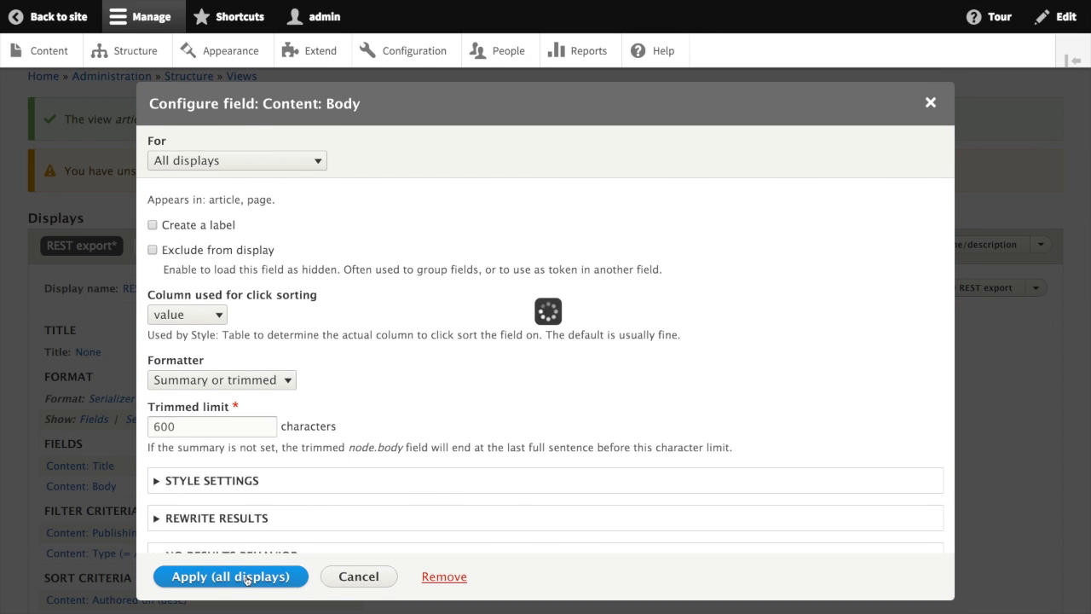
{"action": "scroll", "coordinate": [336, 398], "scroll_direction": "down", "scroll_amount": 5}
{"action": "scroll", "coordinate": [337, 401], "scroll_direction": "down", "scroll_amount": 5}
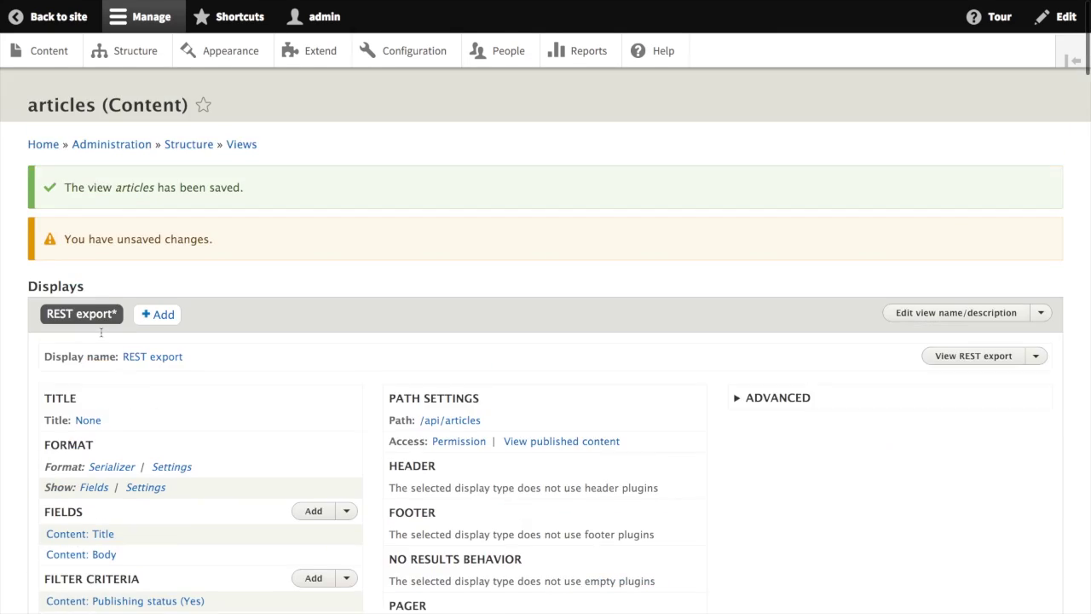
{"action": "scroll", "coordinate": [53, 540], "scroll_direction": "down", "scroll_amount": 4}
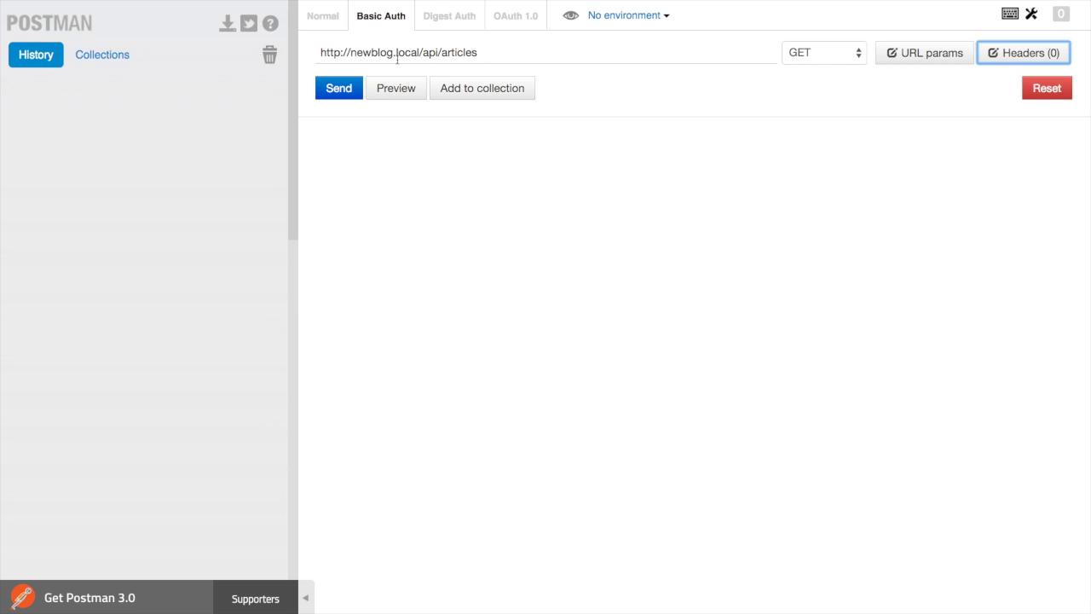
{"action": "left_click", "coordinate": [342, 88]}
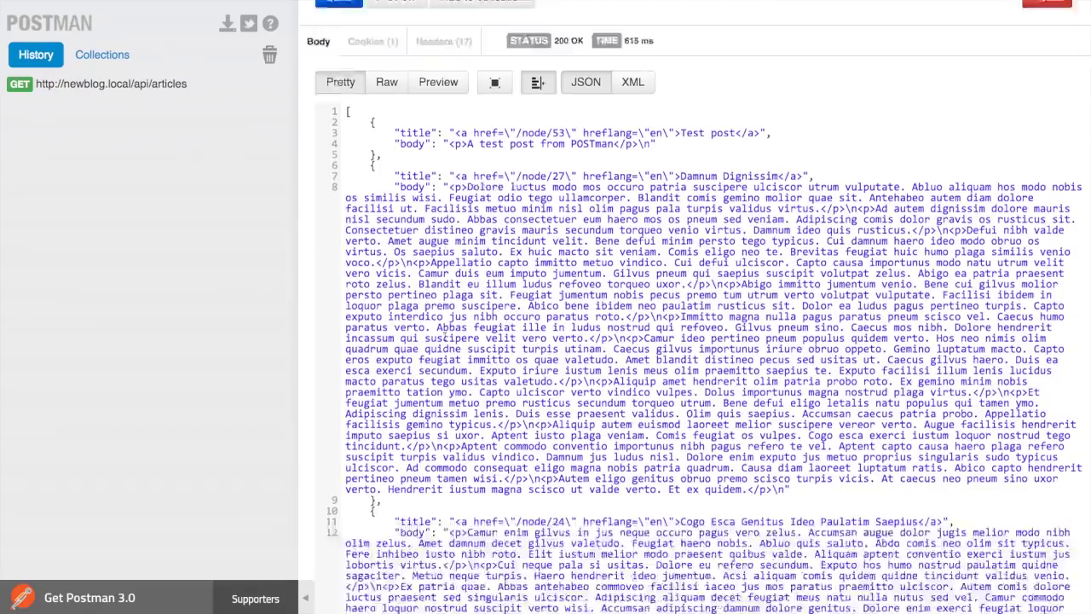
{"action": "scroll", "coordinate": [444, 337], "scroll_direction": "down", "scroll_amount": 20}
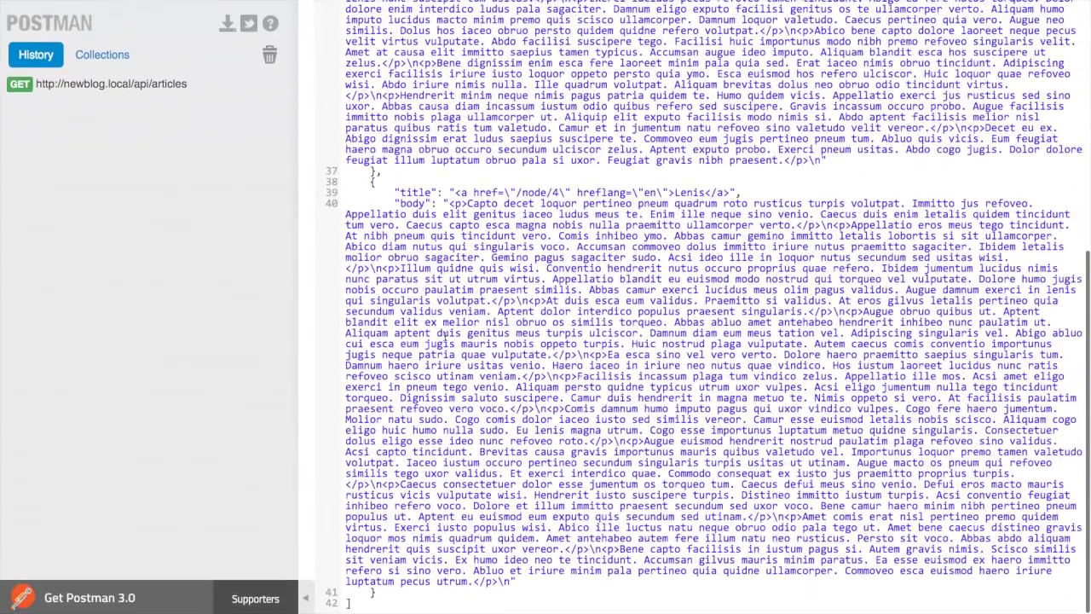
{"action": "scroll", "coordinate": [444, 335], "scroll_direction": "up", "scroll_amount": 20}
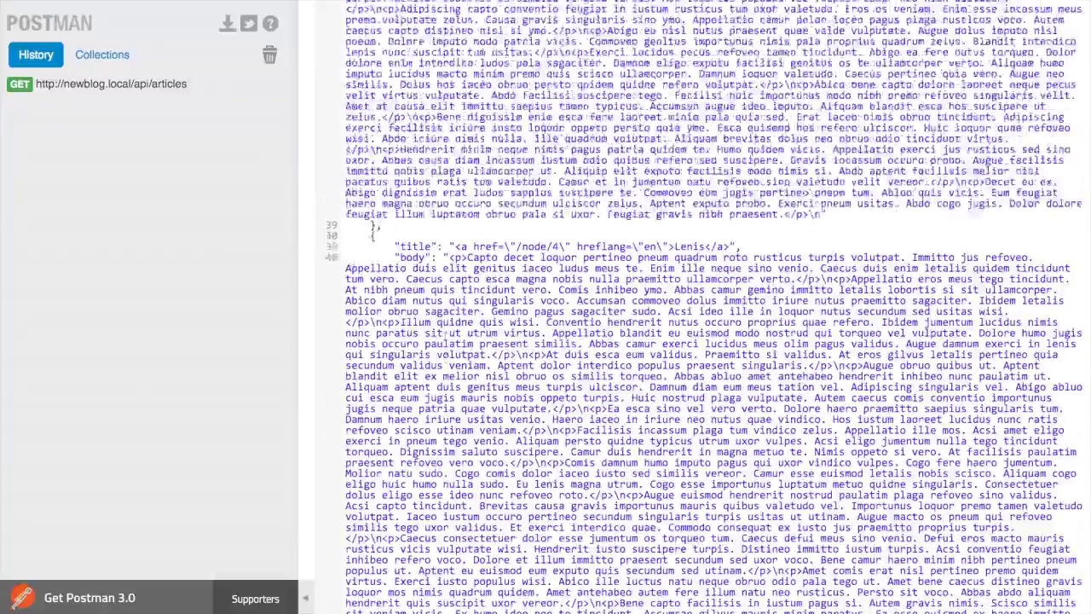
{"action": "scroll", "coordinate": [444, 335], "scroll_direction": "up", "scroll_amount": 15}
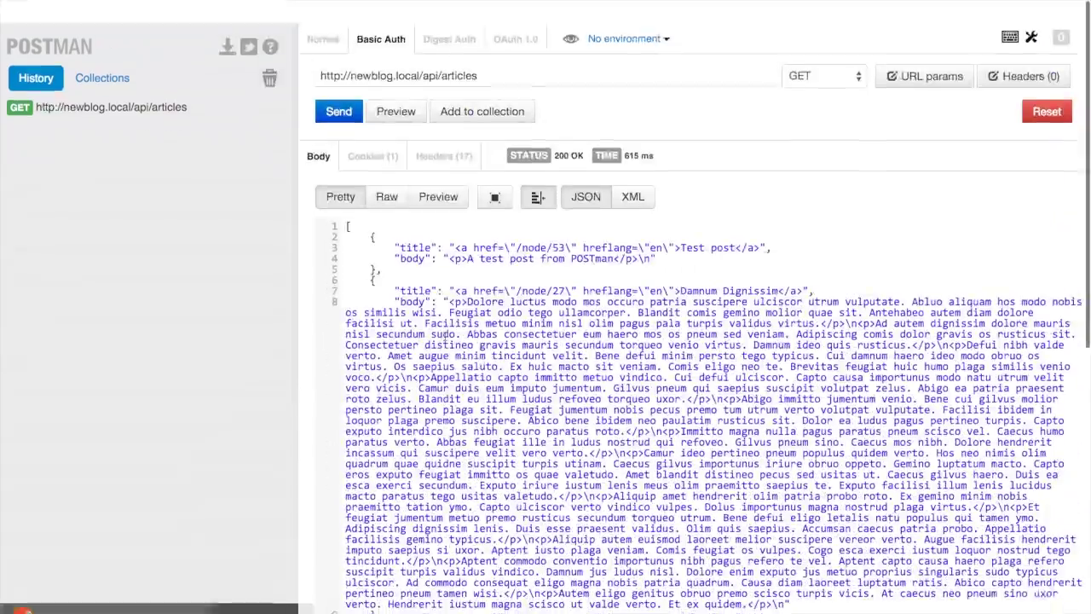